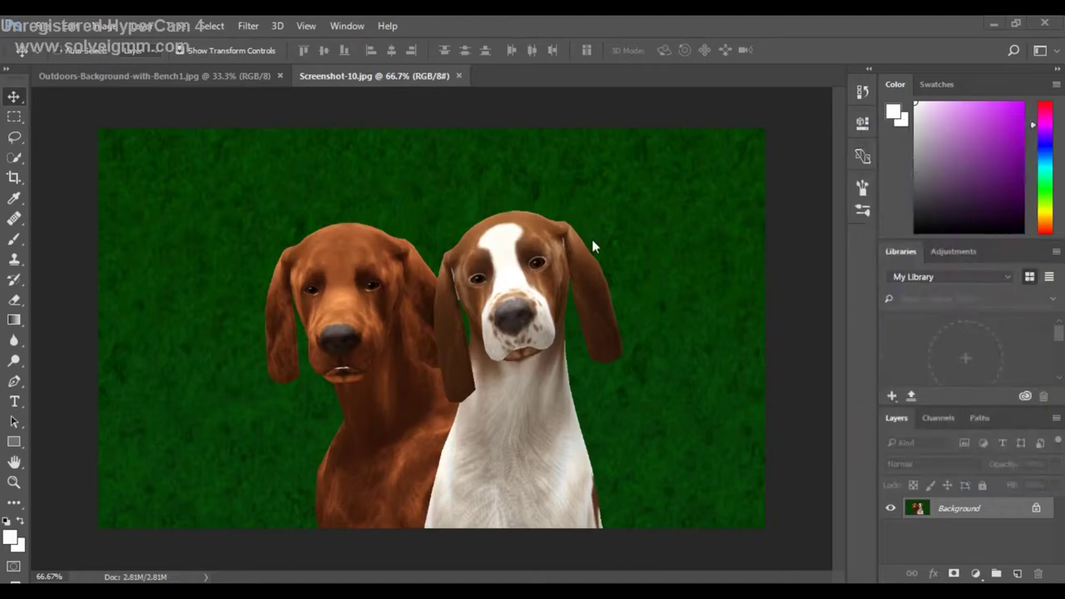
Quick-select the brown dog and copy it to a new layer named SAint.
click(71, 26)
click(101, 54)
click(14, 156)
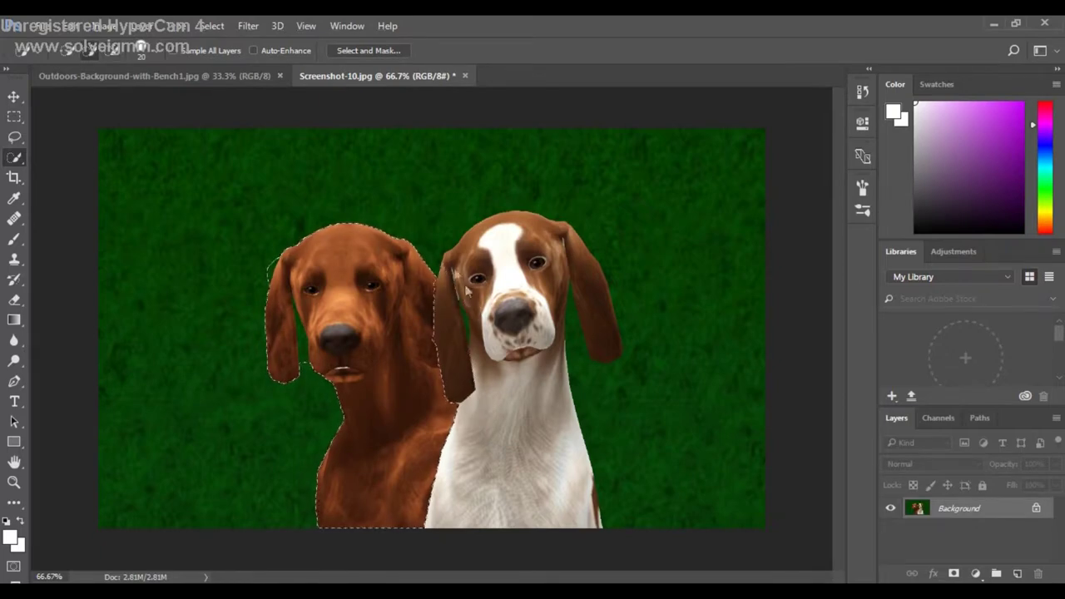
key(ctrl+j)
double_click(951, 511)
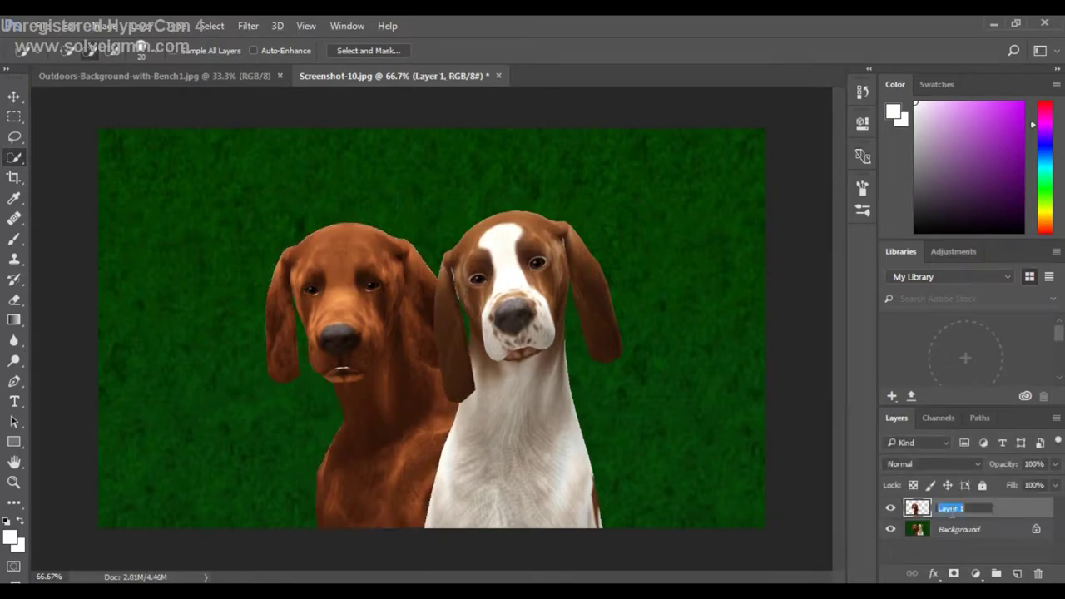
text(SAint)
Quick-select the white dog on the Background layer and copy it to its own layer.
click(960, 529)
drag(501, 274, 603, 518)
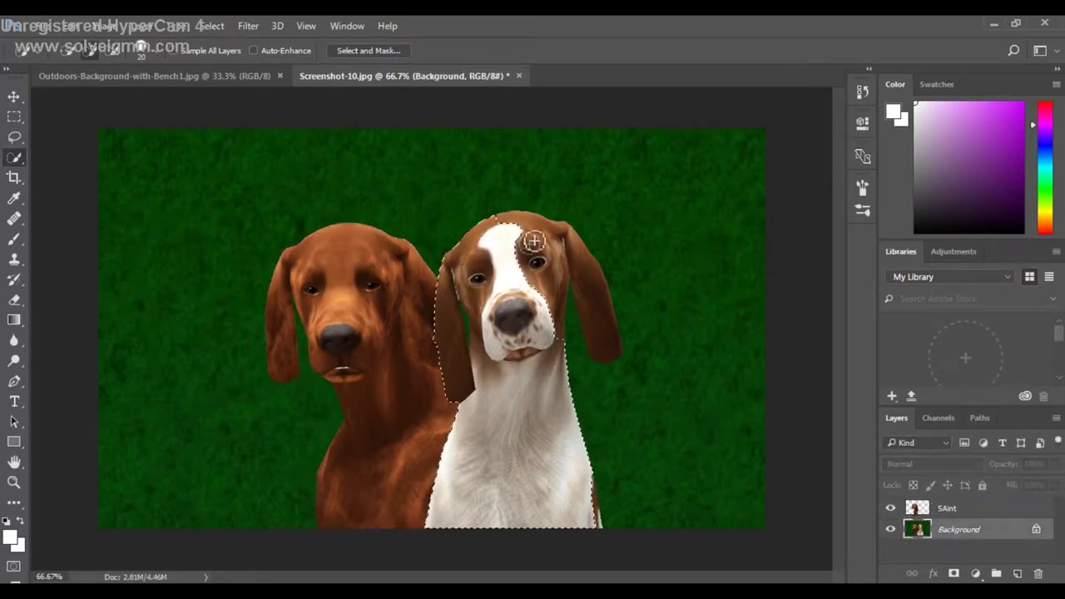
key(ctrl+j)
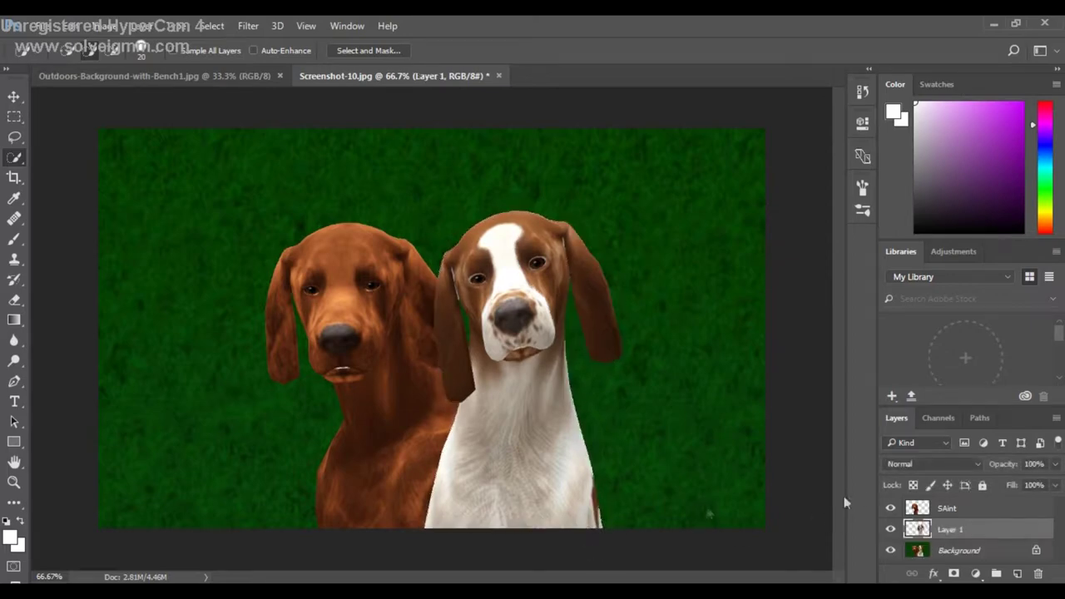
click(966, 550)
Erase the green backdrop around both dogs on the Background layer with the Eraser.
key(e)
right_click(79, 172)
drag(433, 229, 150, 366)
mouse_move(333, 383)
mouse_down()
mouse_move(109, 449)
mouse_move(649, 366)
mouse_move(433, 208)
mouse_move(249, 260)
mouse_move(691, 383)
mouse_up()
mouse_move(650, 249)
mouse_down()
mouse_move(208, 266)
mouse_move(274, 499)
mouse_up()
On the white dog's layer at 200% zoom, erase the green fringe along its right ear.
click(949, 529)
key(ctrl+1)
key(ctrl+plus)
click(75, 52)
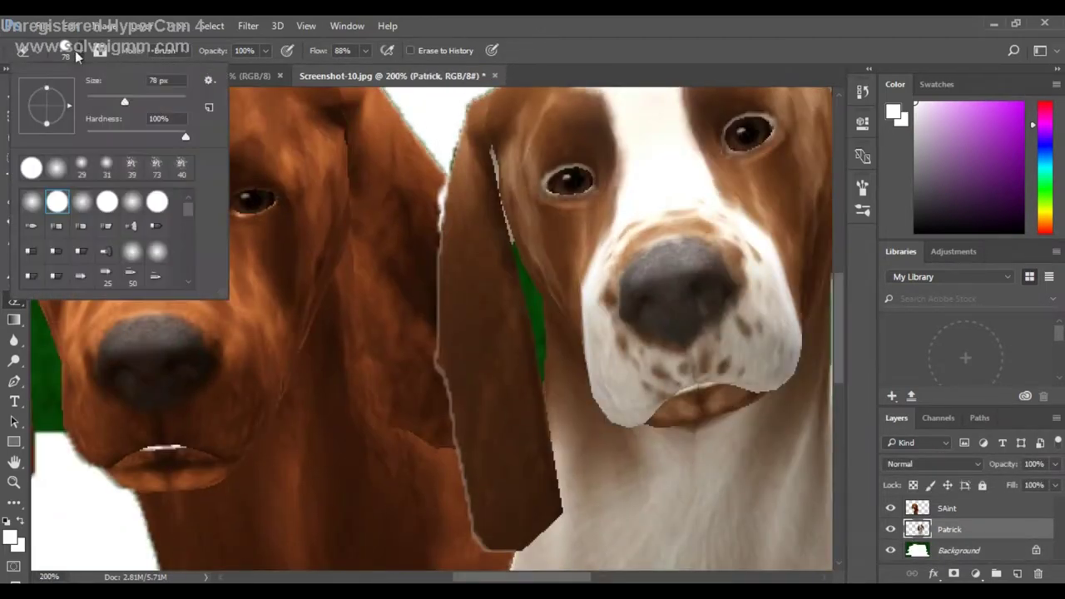
key(Return)
scroll(552, 274, right, 5)
mouse_move(555, 229)
mouse_down()
mouse_move(611, 433)
mouse_move(678, 424)
mouse_up()
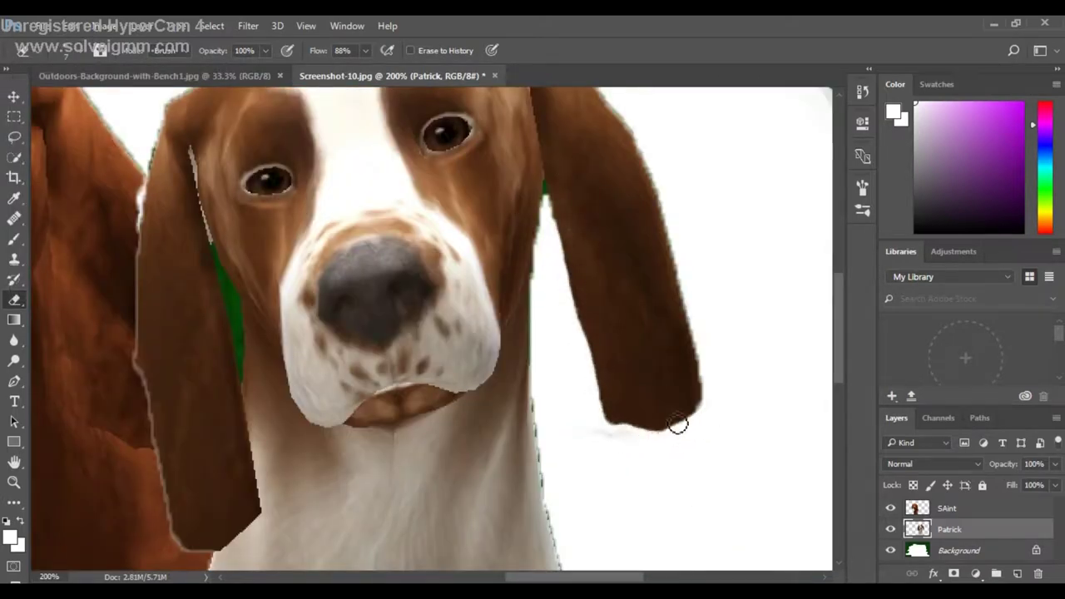
mouse_move(646, 139)
mouse_down()
mouse_move(684, 286)
mouse_move(692, 433)
mouse_up()
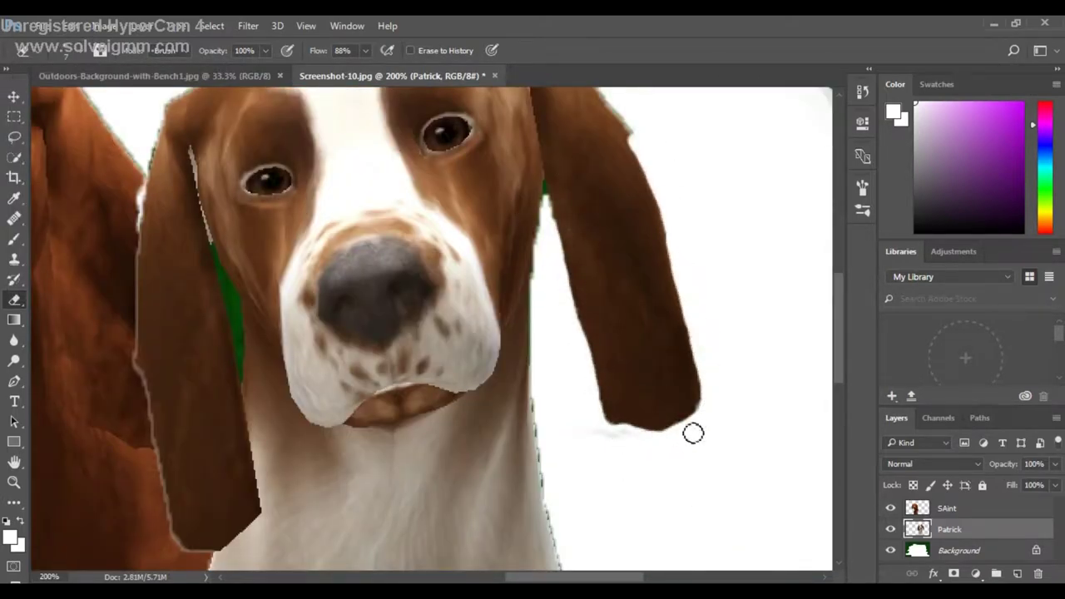
scroll(841, 345, up, 3)
scroll(841, 345, up, 4)
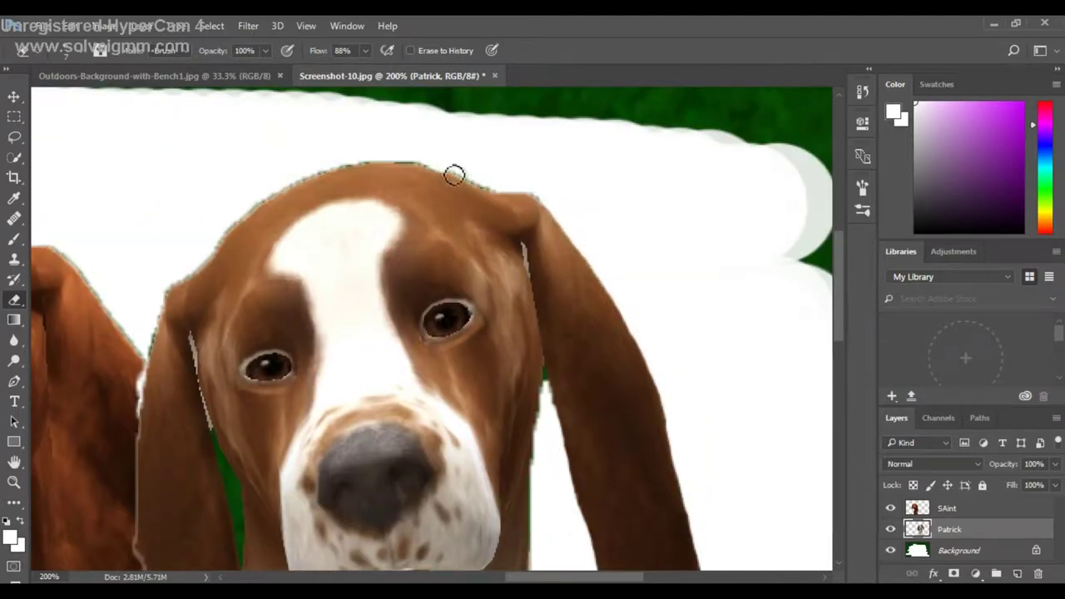
Erase the green fringe along the top of the white dog's head and ear edge.
drag(497, 190, 558, 208)
mouse_move(295, 185)
mouse_down()
mouse_move(400, 164)
mouse_move(466, 177)
mouse_up()
scroll(575, 542, left, 5)
drag(583, 195, 461, 303)
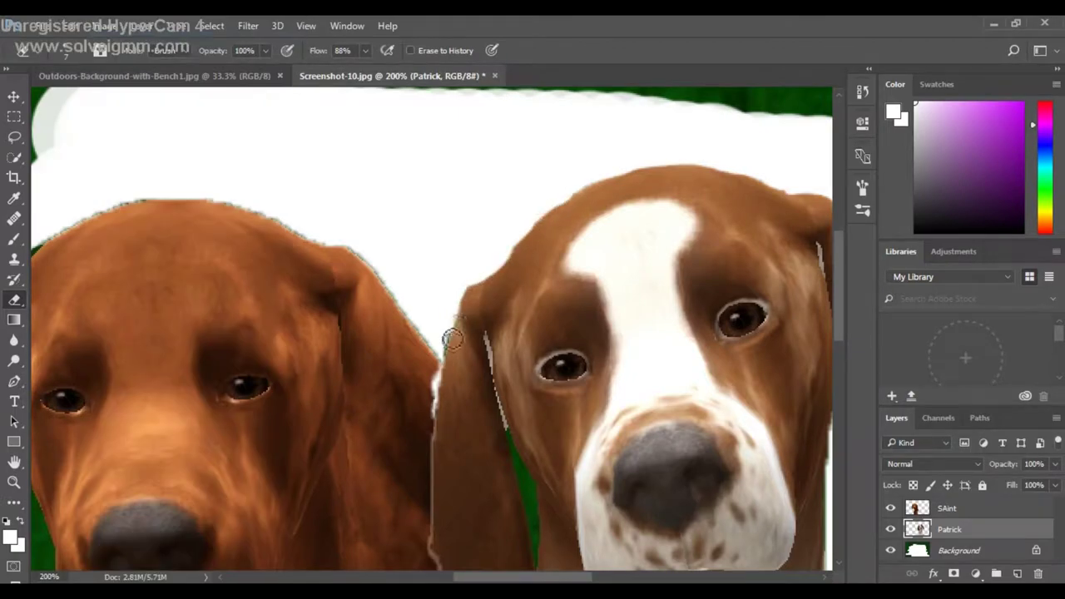
drag(838, 283, 839, 422)
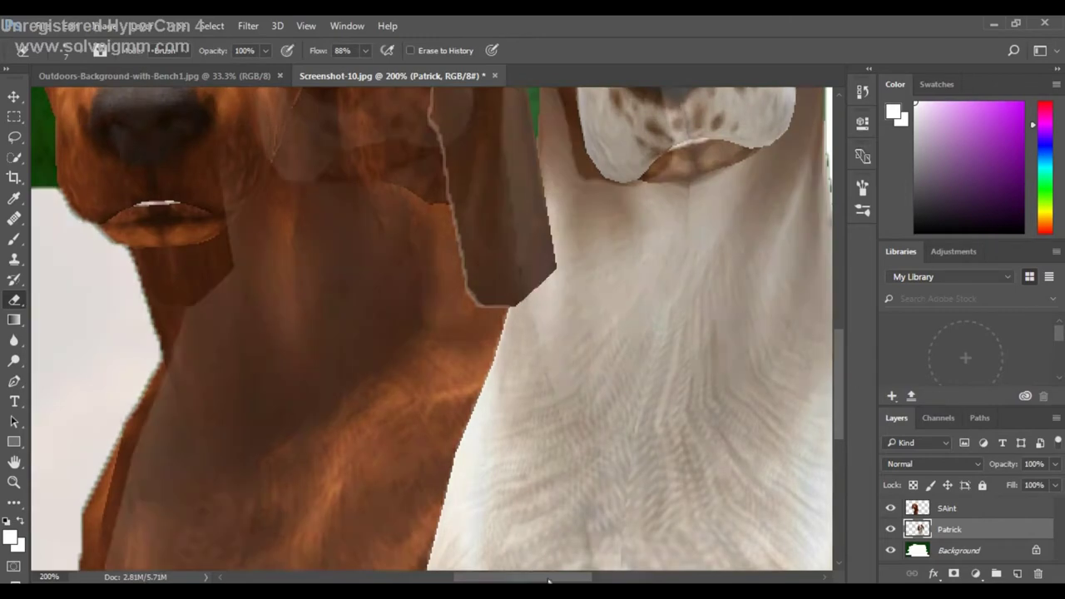
drag(548, 580, 627, 580)
mouse_move(379, 133)
mouse_down()
mouse_move(399, 281)
mouse_move(421, 299)
mouse_move(463, 438)
mouse_up()
Erase the remaining lower fringe and the green strip between the brown dog's ear and face.
scroll(404, 325, down, 2)
scroll(478, 454, down, 2)
drag(497, 468, 492, 507)
drag(839, 460, 840, 358)
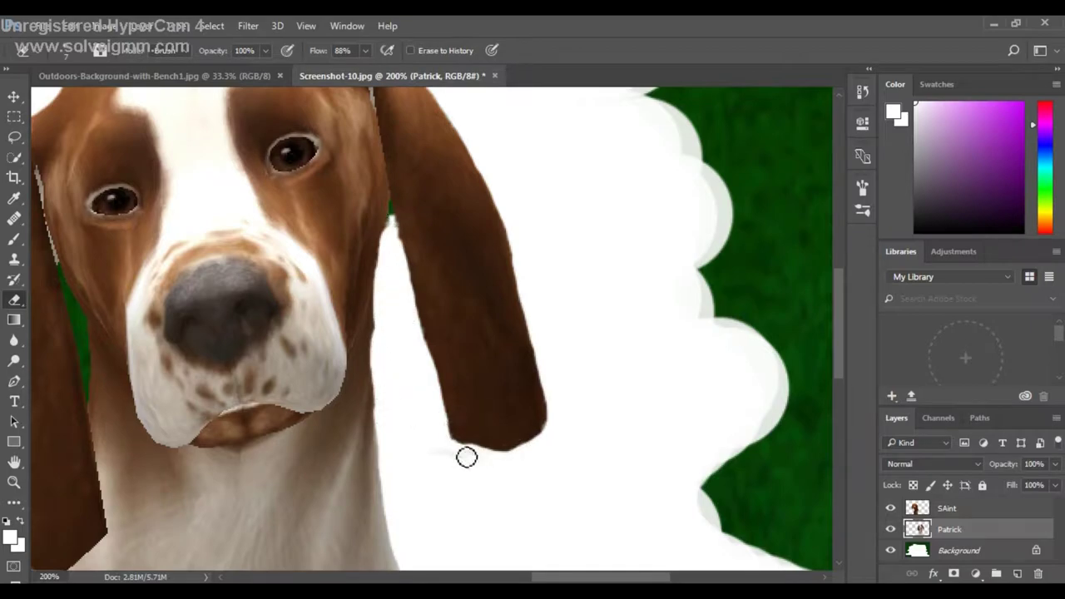
drag(839, 333, 837, 297)
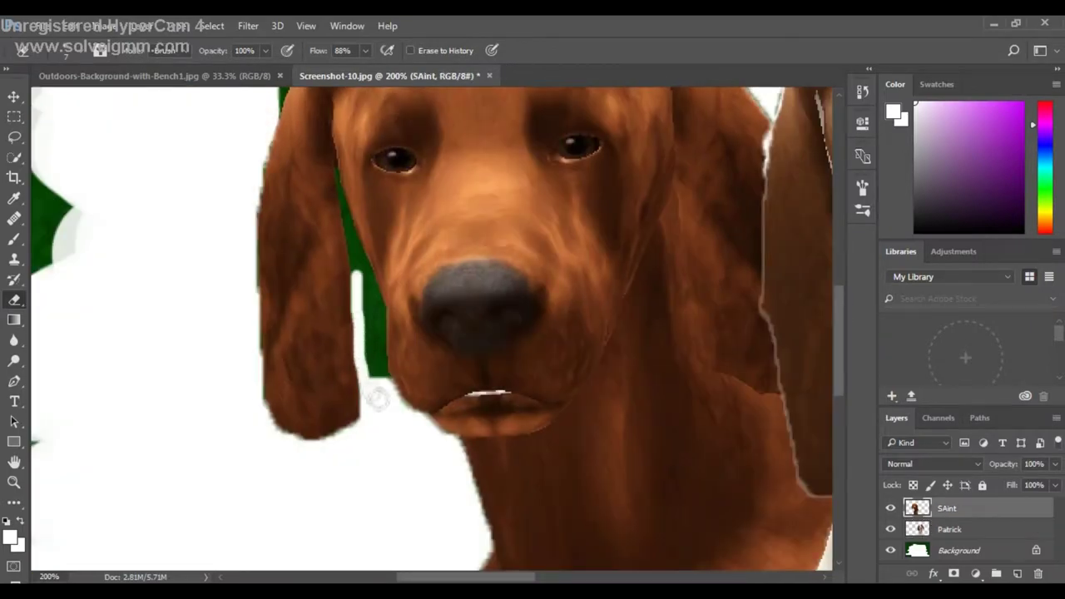
mouse_move(377, 400)
mouse_down()
mouse_move(381, 309)
mouse_move(371, 314)
mouse_move(380, 380)
mouse_move(367, 271)
mouse_move(388, 328)
mouse_up()
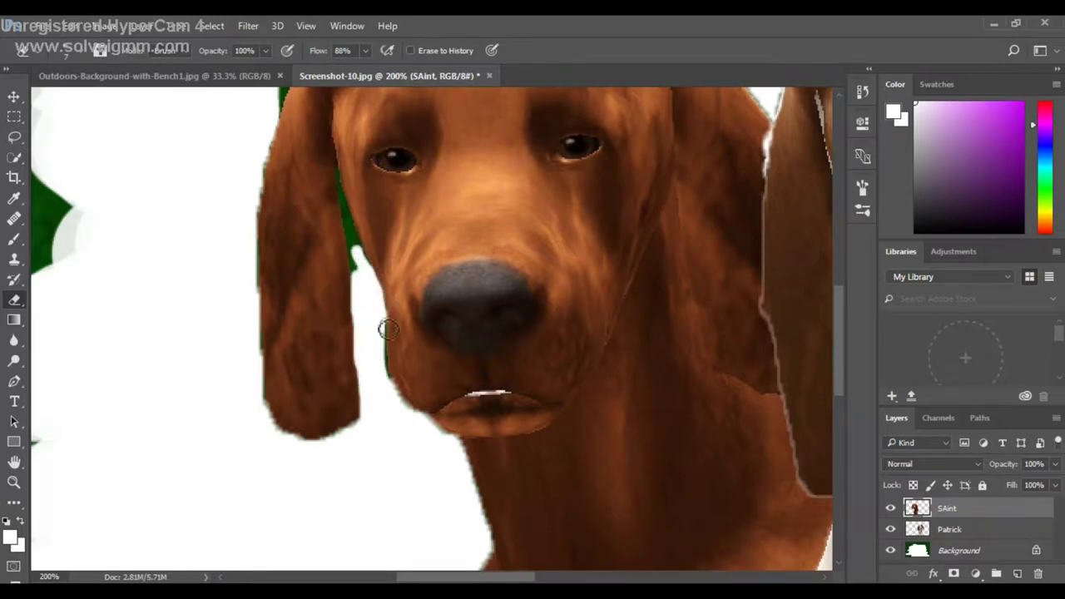
Erase green beside the brown dog's face and along its ear's left edge.
mouse_move(387, 375)
mouse_down()
mouse_move(357, 242)
mouse_move(360, 276)
mouse_up()
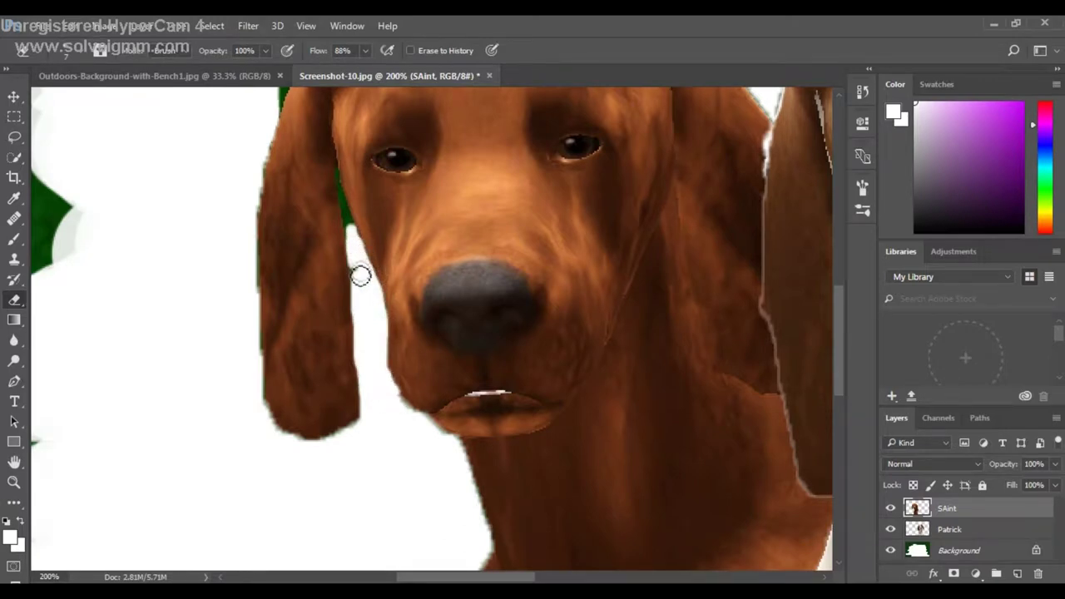
mouse_move(263, 191)
mouse_down()
mouse_move(257, 291)
mouse_move(278, 430)
mouse_up()
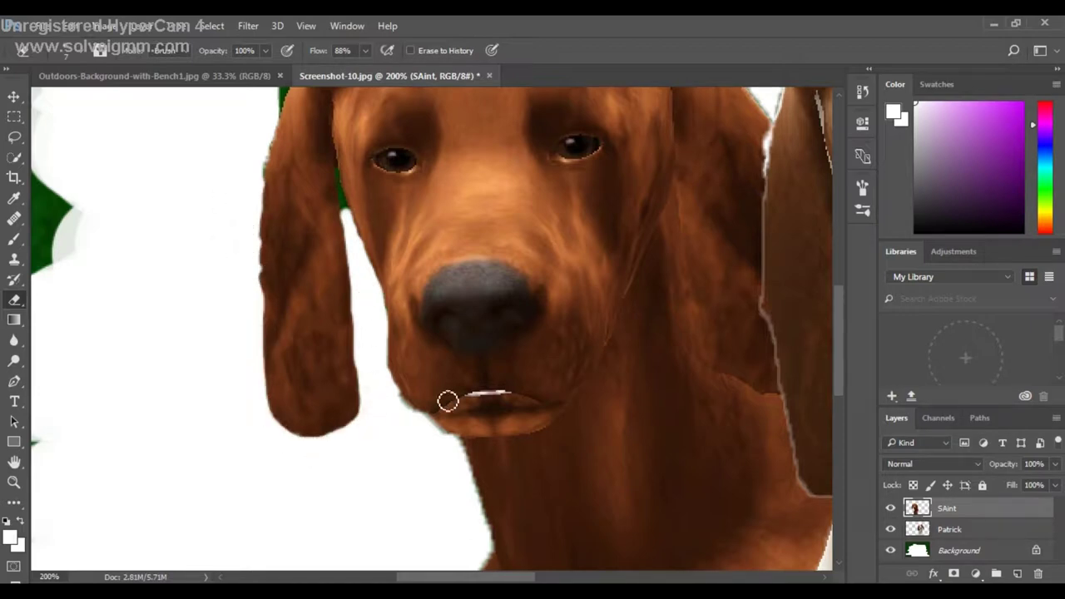
scroll(298, 295, up, 3)
mouse_move(290, 227)
mouse_down()
mouse_move(264, 268)
mouse_move(264, 446)
mouse_up()
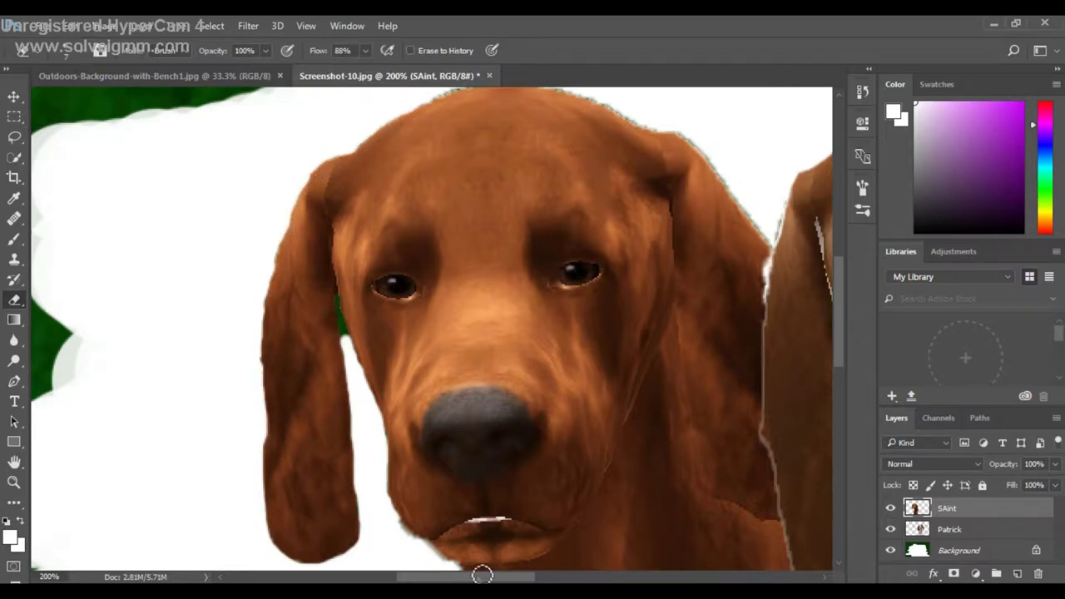
Erase the green fringe along the brown dog's head and neck edge.
scroll(478, 573, right, 3)
scroll(506, 299, up, 5)
mouse_move(287, 293)
mouse_down()
mouse_move(437, 293)
mouse_move(599, 342)
mouse_move(585, 378)
mouse_move(621, 430)
mouse_up()
scroll(629, 454, down, 3)
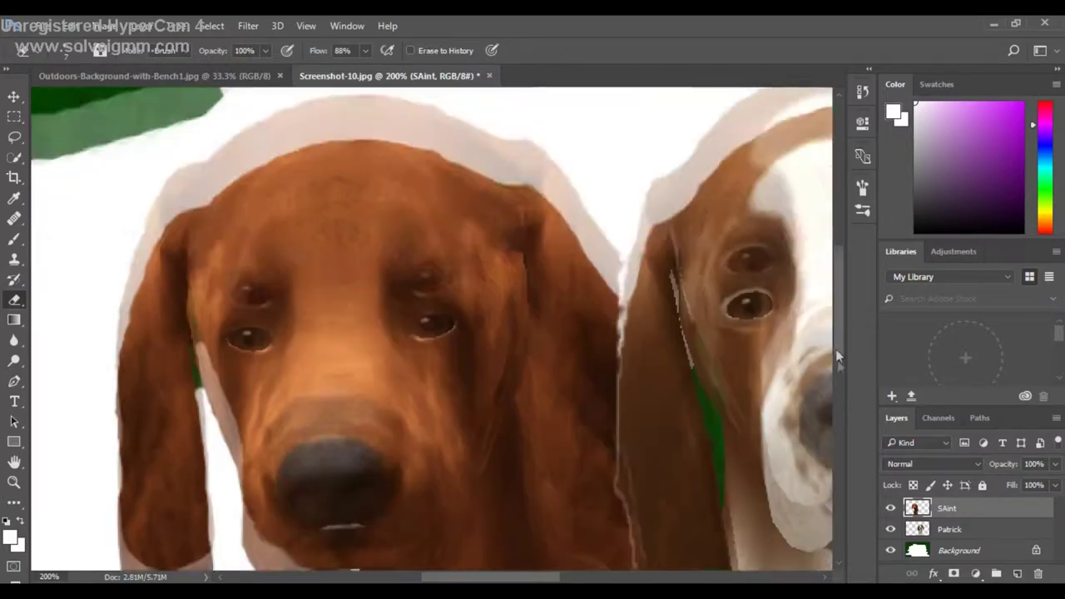
scroll(313, 144, down, 5)
mouse_move(318, 127)
mouse_down()
mouse_move(346, 245)
mouse_move(258, 435)
mouse_move(274, 570)
mouse_up()
scroll(256, 343, up, 5)
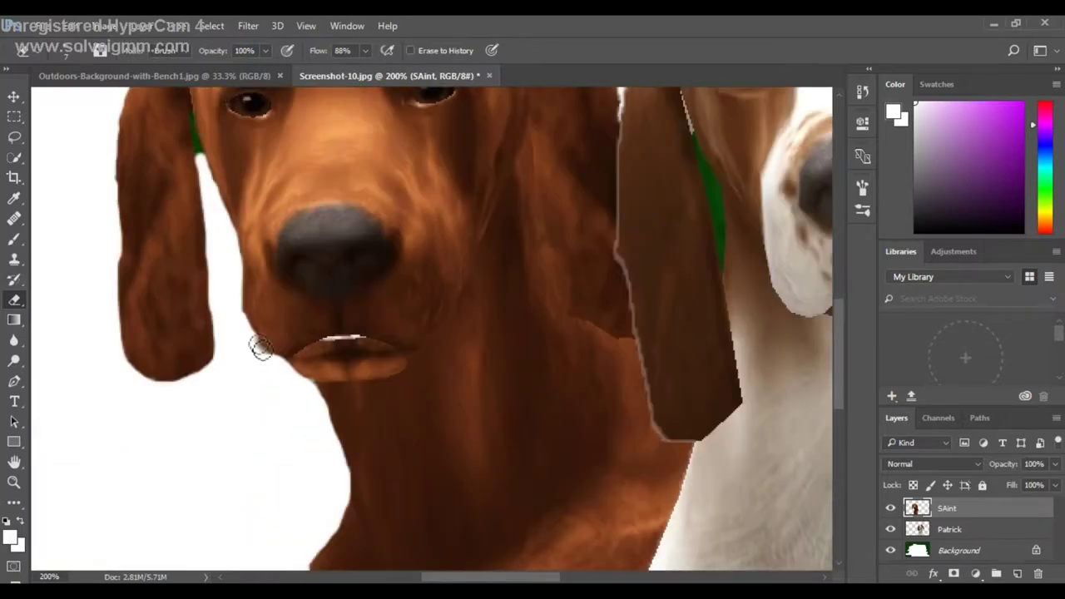
Shrink the Eraser to size 3 and start erasing green fringe on Patrick's ear.
click(106, 50)
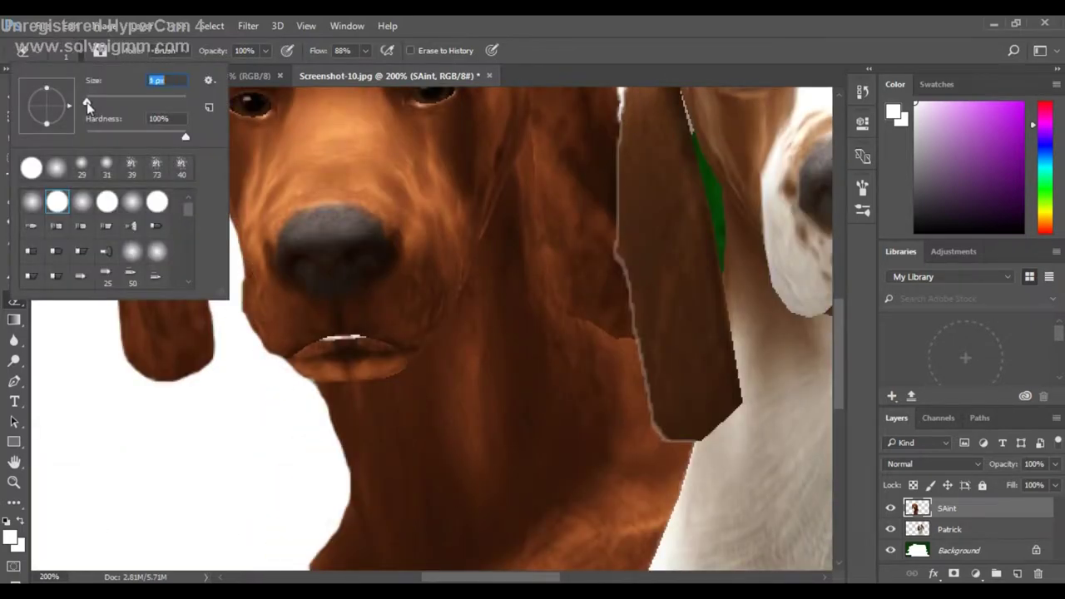
drag(93, 92, 87, 92)
click(208, 151)
mouse_move(208, 151)
mouse_down()
mouse_move(200, 124)
mouse_move(201, 150)
mouse_up()
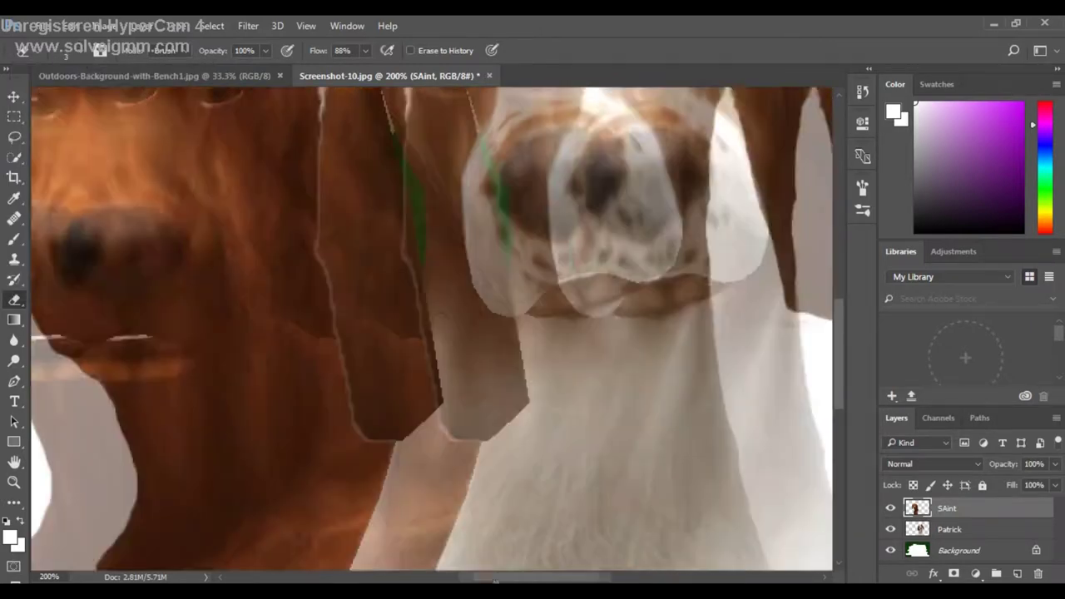
scroll(207, 161, right, 5)
click(965, 530)
mouse_move(401, 159)
mouse_down()
mouse_move(428, 262)
mouse_move(419, 181)
mouse_move(431, 249)
mouse_up()
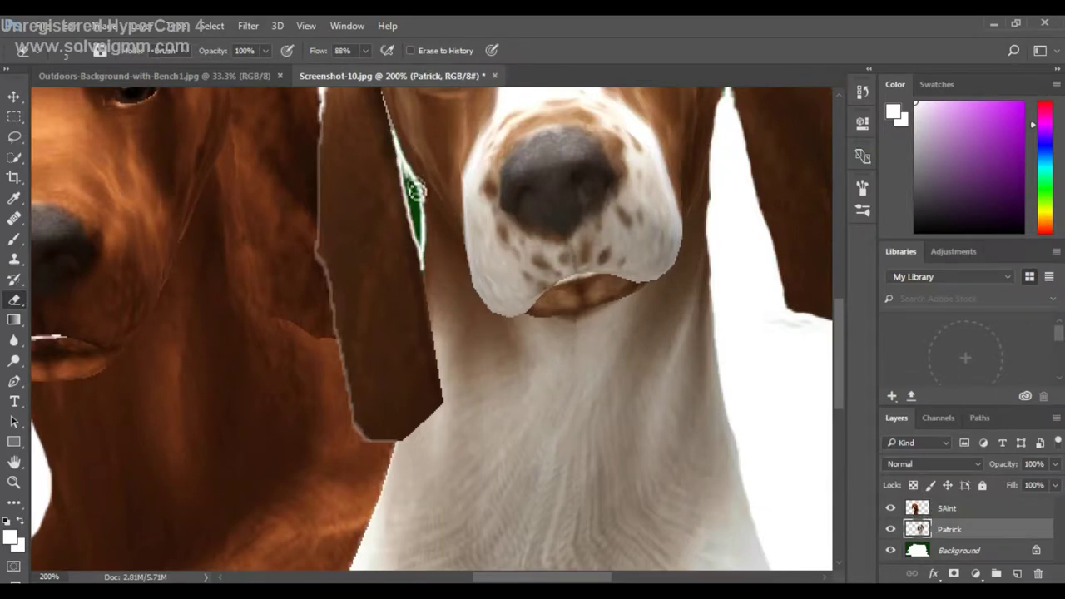
Make small erasing touch-ups around the ear and undo one stray stroke.
drag(531, 576, 566, 577)
scroll(523, 200, up, 3)
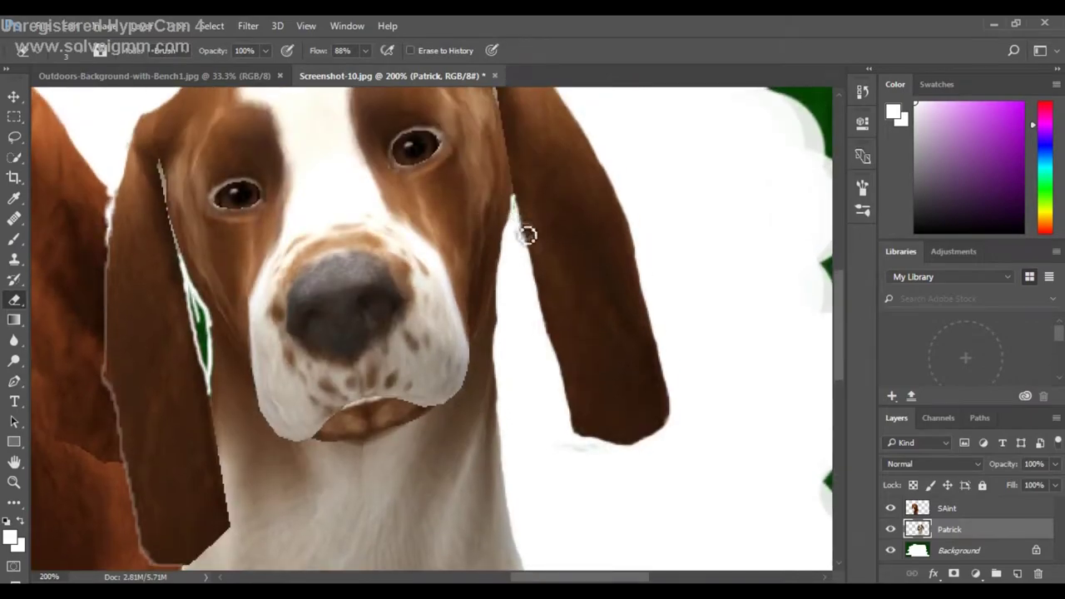
mouse_move(837, 361)
mouse_down()
mouse_move(838, 323)
mouse_move(846, 360)
mouse_up()
drag(547, 577, 449, 580)
key(ctrl+z)
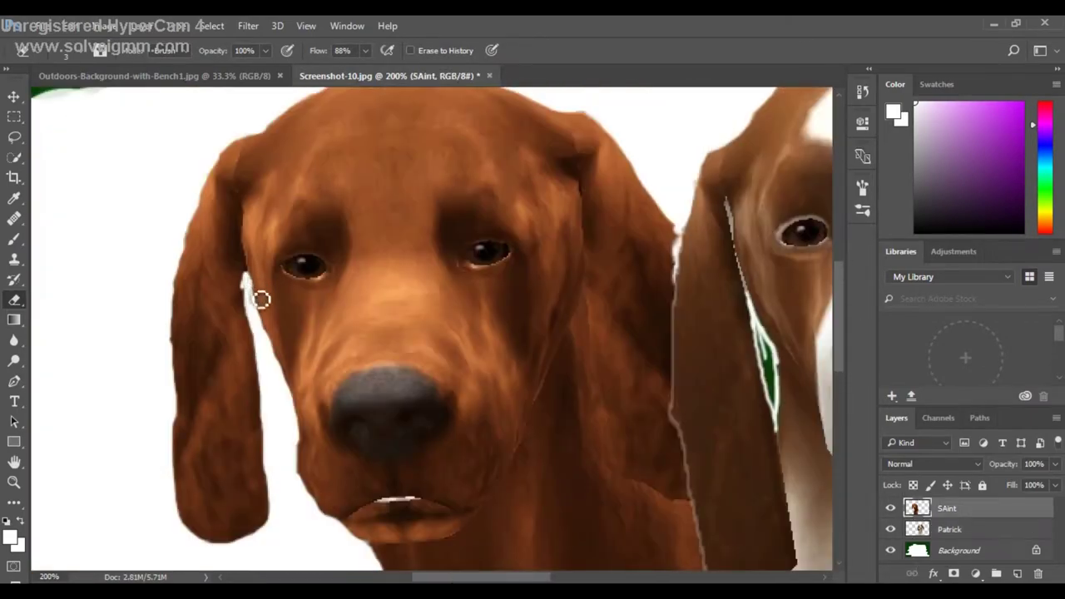
scroll(261, 300, left, 5)
scroll(447, 123, right, 1)
scroll(501, 549, right, 5)
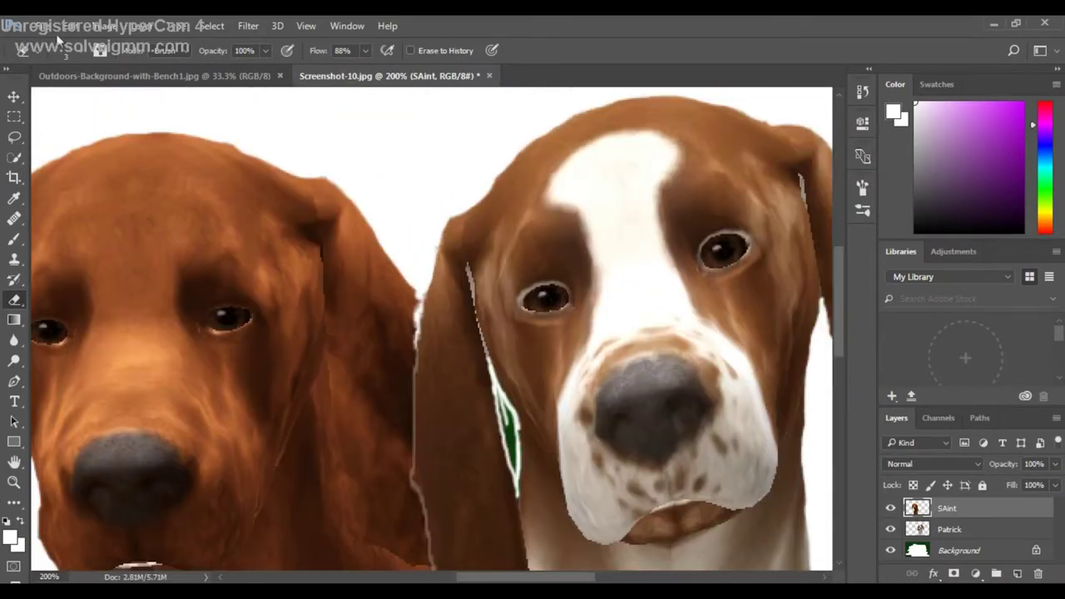
With a 3 px brush on Patrick, erase the green along the ear edge and zoom out.
click(863, 187)
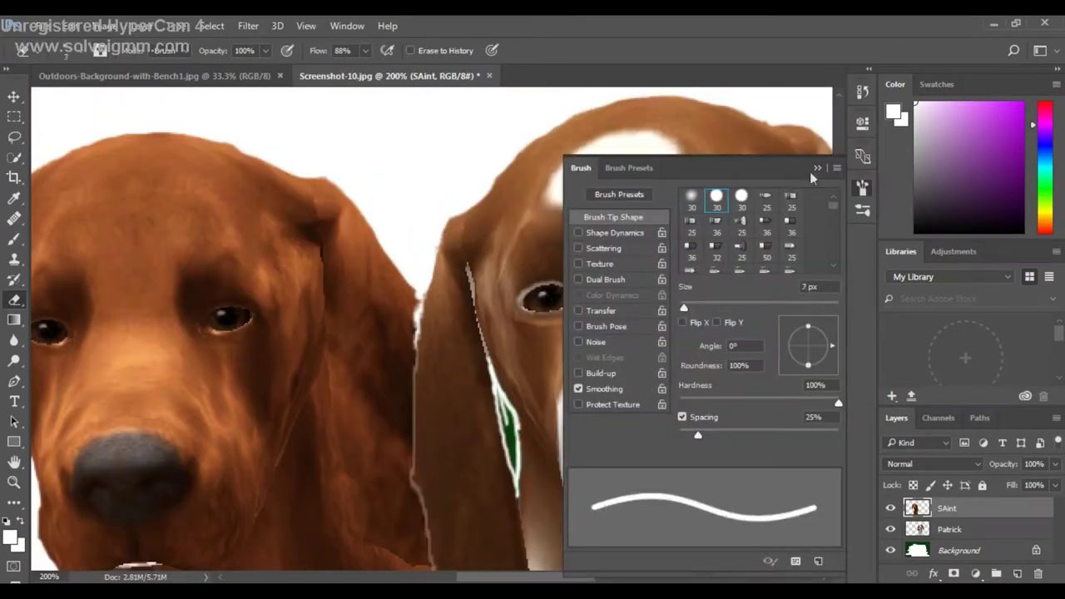
click(816, 169)
key(alt+bracketleft)
mouse_move(504, 391)
mouse_down()
mouse_move(519, 466)
mouse_move(509, 413)
mouse_up()
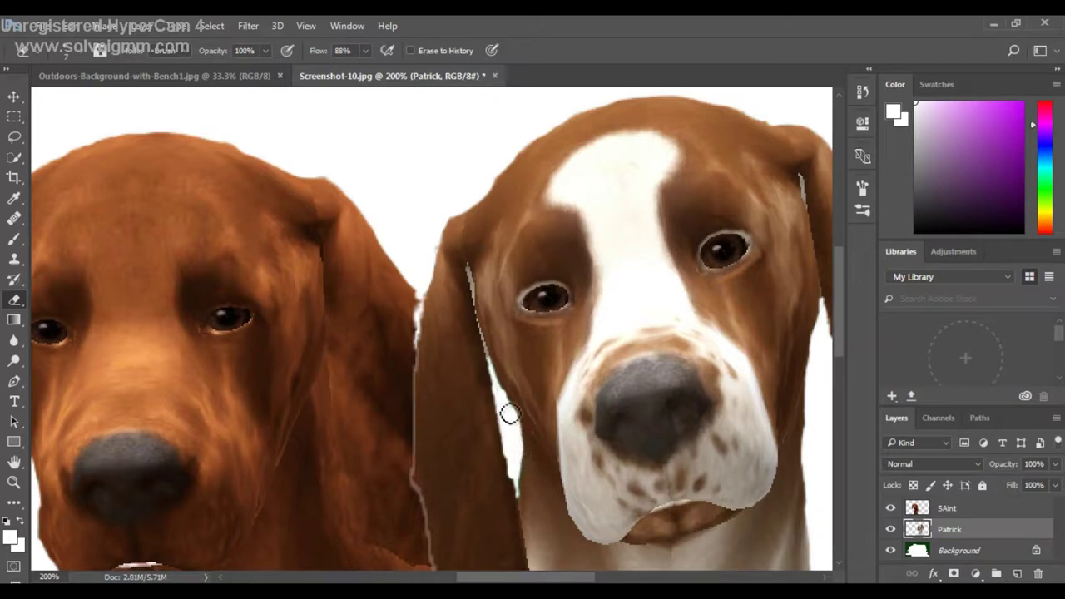
click(104, 50)
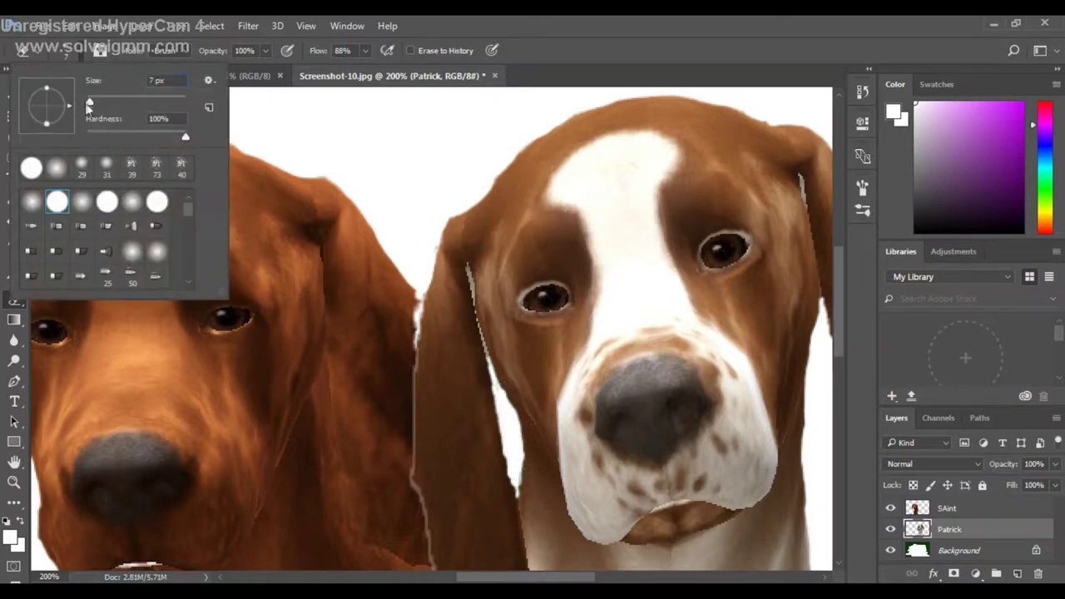
key(Return)
drag(530, 509, 527, 489)
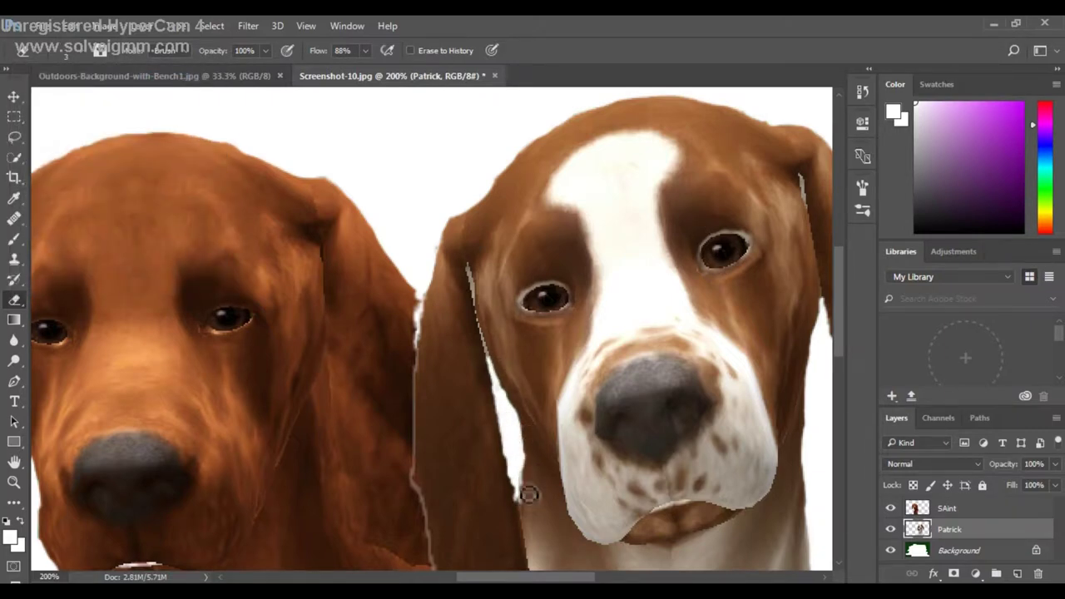
key(ctrl+minus)
key(ctrl+minus)
click(891, 551)
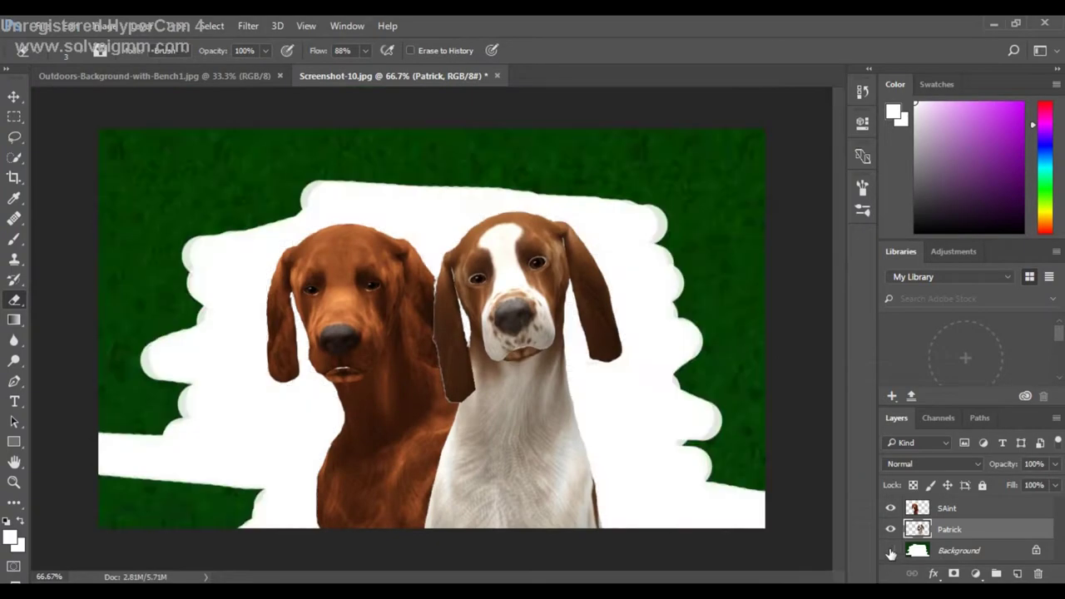
On the SAint layer, smudge the lower neck fur with a size 83 Smudge brush.
key(alt+bracketright)
right_click(14, 340)
click(71, 368)
click(62, 50)
click(276, 341)
click(62, 50)
drag(120, 101, 126, 101)
mouse_move(329, 392)
mouse_down()
mouse_move(312, 495)
mouse_move(363, 386)
mouse_move(416, 449)
mouse_move(431, 406)
mouse_move(335, 424)
mouse_move(312, 516)
mouse_move(299, 491)
mouse_up()
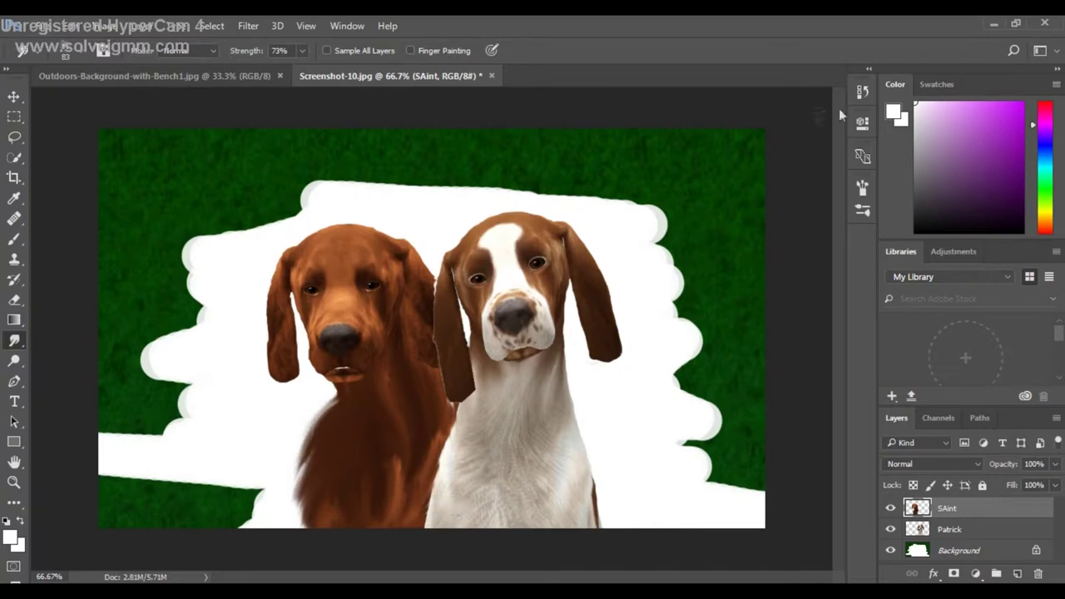
Revert and restore smudge states in History, then smudge SAint's chest fur into the white.
click(862, 91)
scroll(766, 134, up, 3)
click(792, 147)
key(ctrl+alt+z)
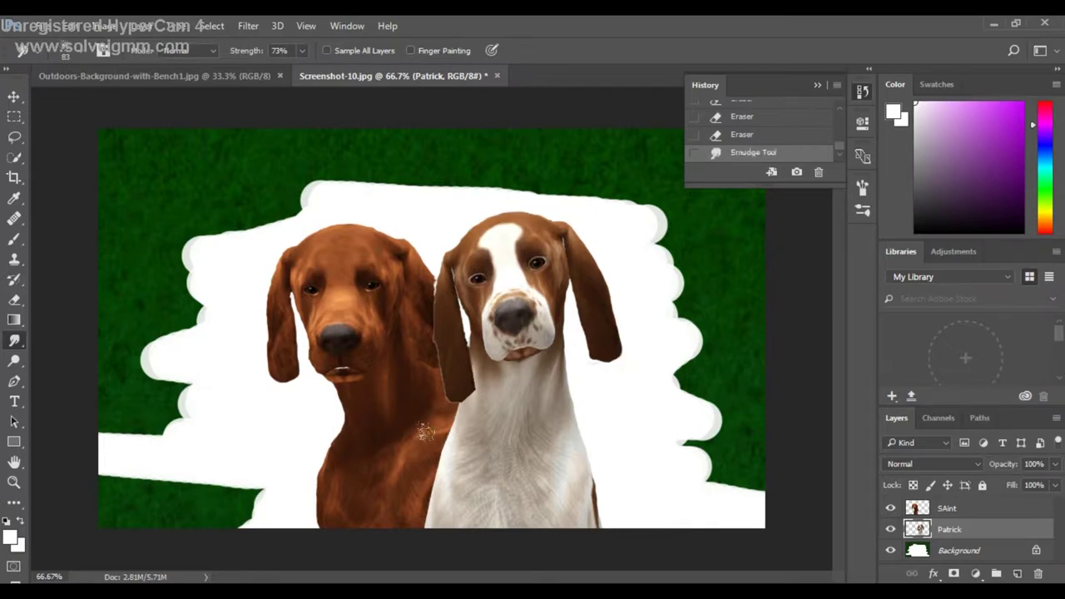
key(ctrl+shift+z)
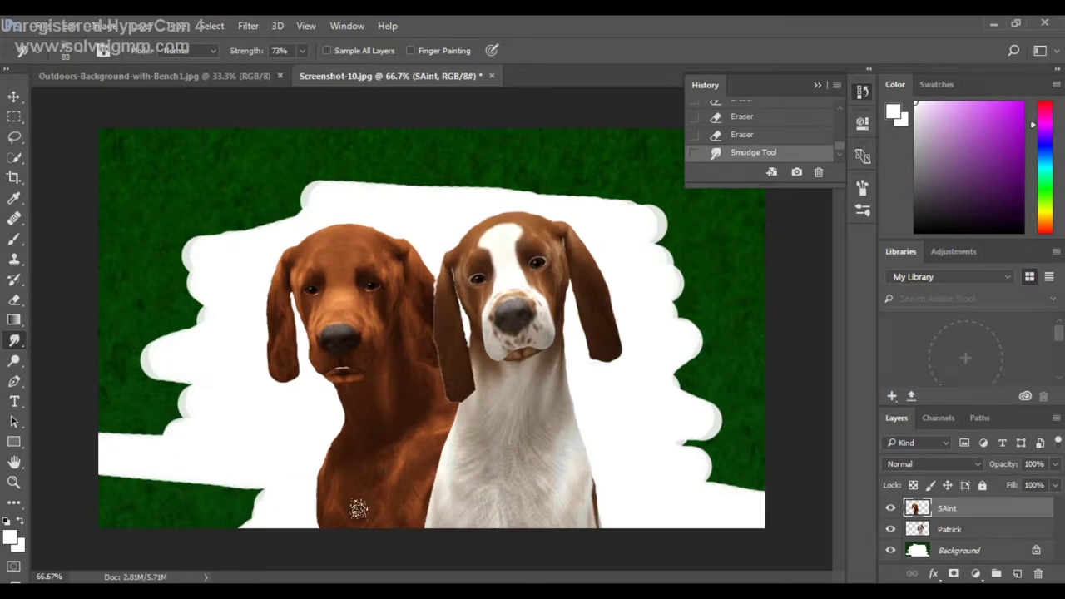
mouse_move(286, 398)
mouse_down()
mouse_move(336, 488)
mouse_move(367, 457)
mouse_move(392, 463)
mouse_up()
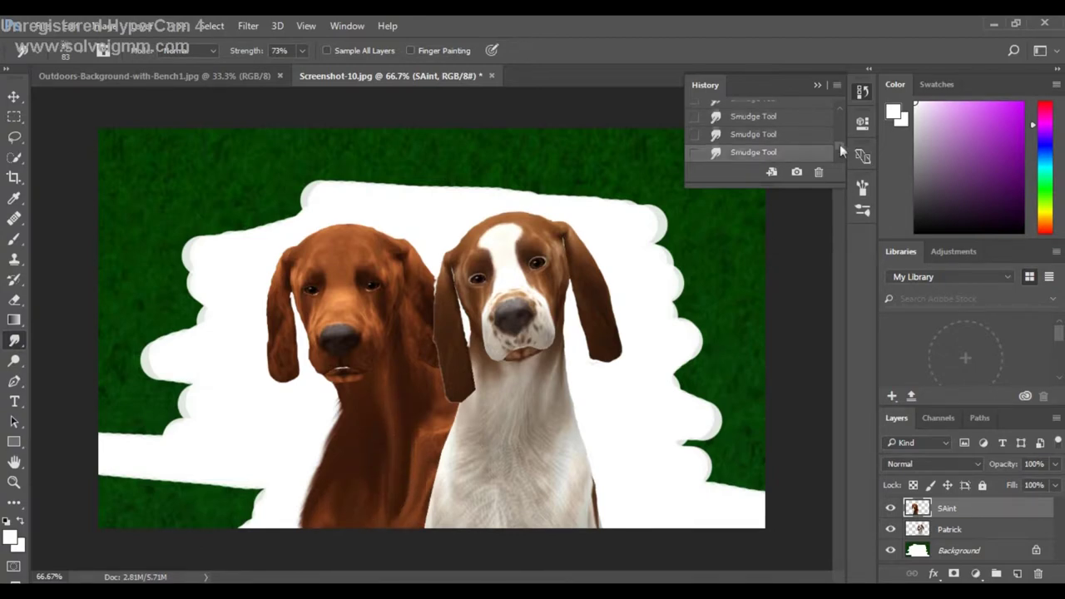
click(753, 134)
click(819, 171)
Lower smudge strength to 47% and smudge SAint's chest further, tidying History states.
click(502, 244)
click(302, 49)
drag(304, 74, 282, 73)
drag(344, 470, 324, 516)
drag(401, 475, 410, 412)
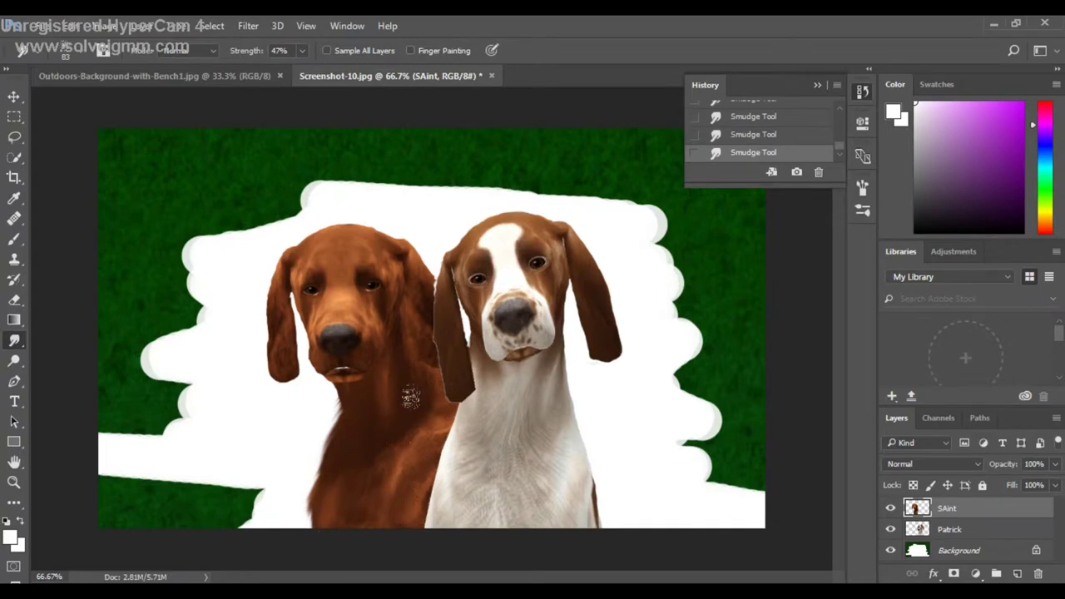
click(819, 172)
click(488, 252)
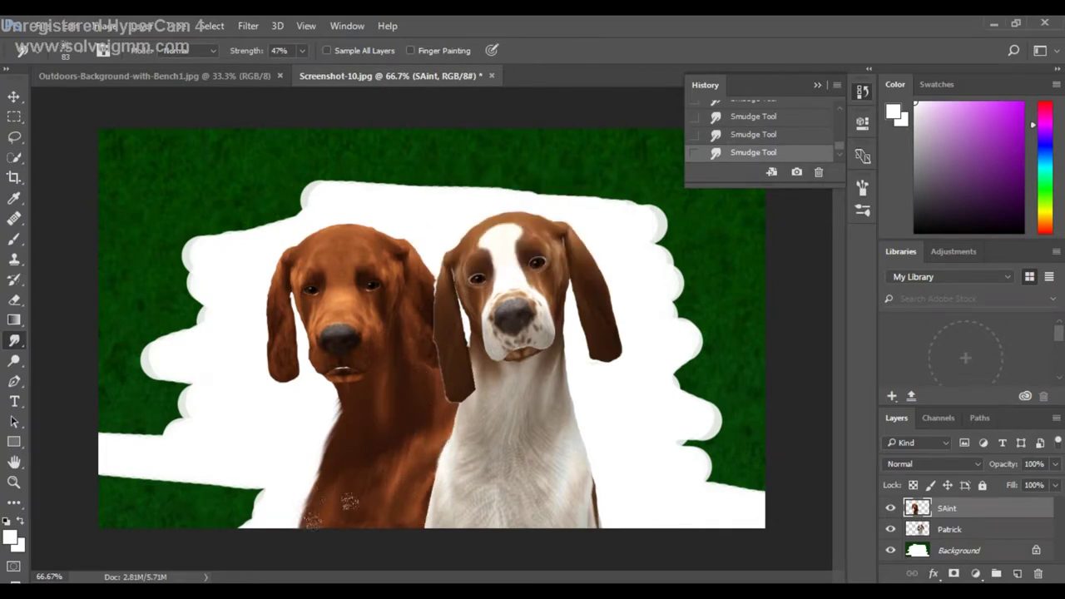
key(ctrl+alt+z)
key(ctrl+alt+z)
key(ctrl+shift+z)
key(ctrl+shift+z)
On the Patrick layer, smudge the white chest fur and blur one fur patch.
click(998, 530)
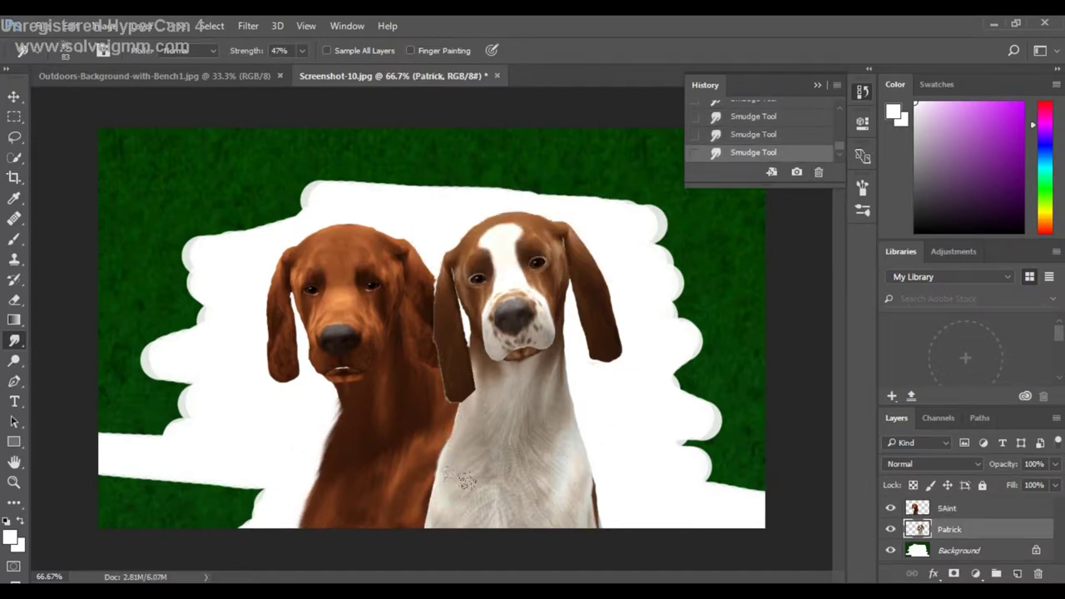
drag(462, 427, 582, 400)
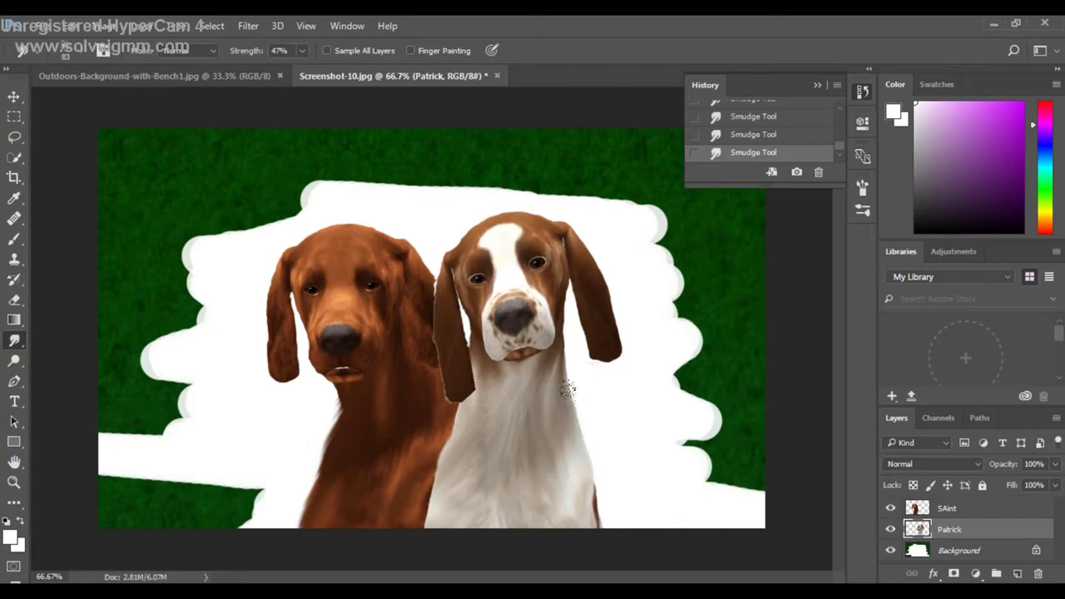
drag(585, 441, 574, 516)
drag(486, 385, 466, 450)
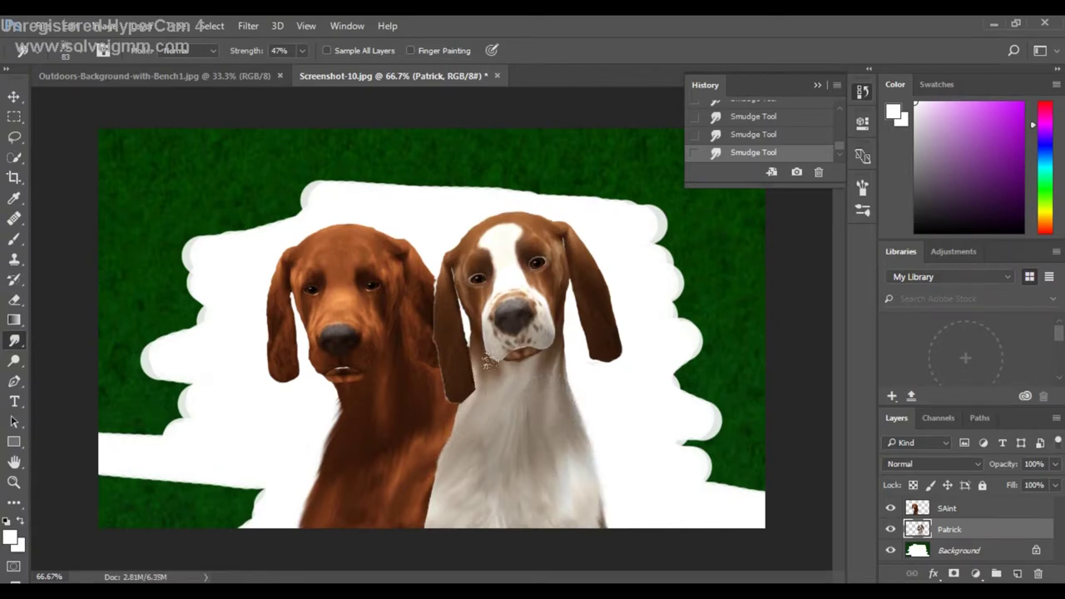
right_click(14, 341)
click(84, 342)
click(230, 359)
With a size 44 Smudge brush, feather Patrick's outer right ear longer.
right_click(14, 341)
click(83, 373)
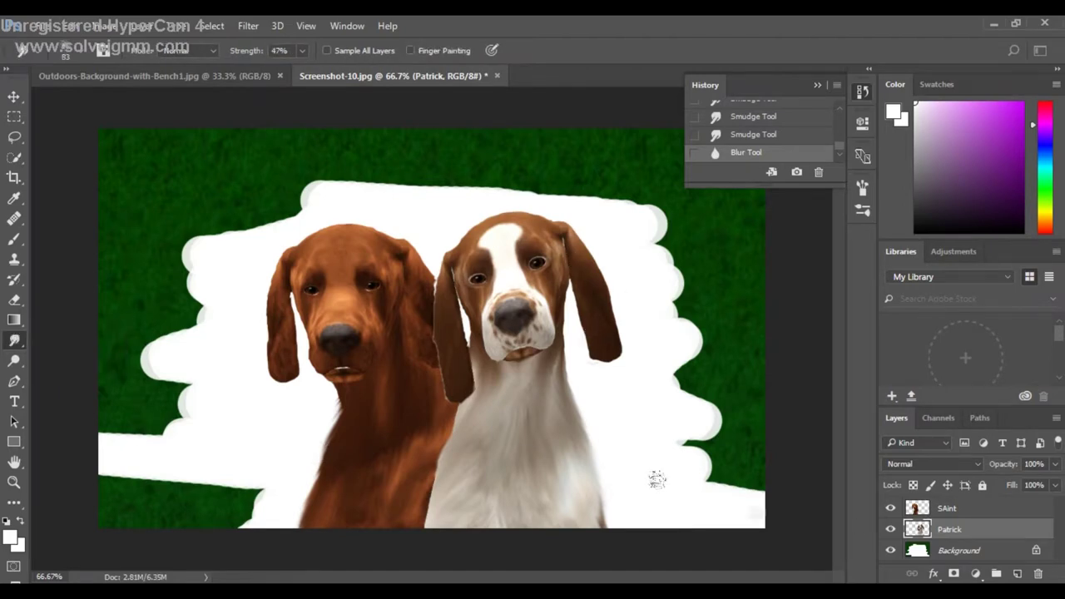
click(86, 48)
mouse_move(587, 274)
mouse_down()
mouse_move(627, 402)
mouse_move(623, 366)
mouse_up()
drag(590, 254, 620, 350)
mouse_move(605, 283)
mouse_down()
mouse_move(630, 368)
mouse_move(582, 359)
mouse_up()
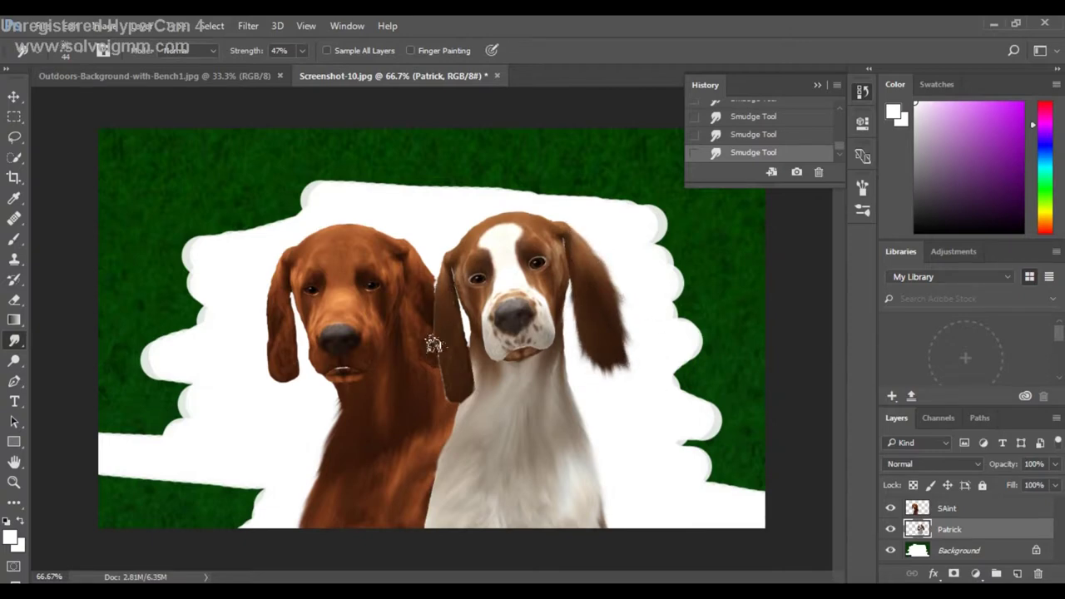
click(14, 137)
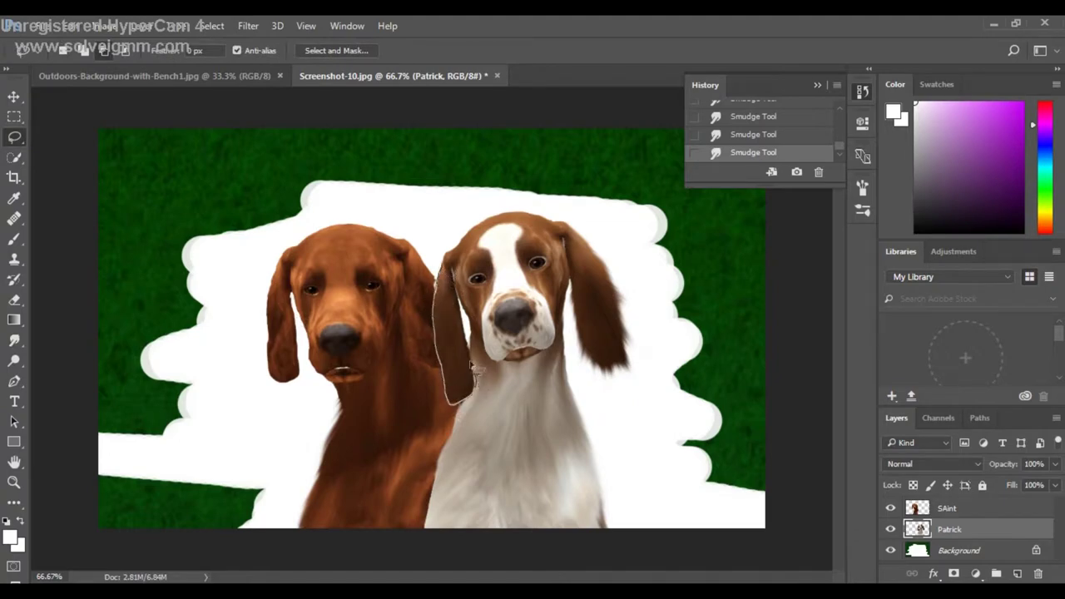
Copy Patrick's left ear to Layer 1, move it above SAint, and smudge its edge.
drag(464, 323, 458, 295)
key(ctrl+j)
key(r)
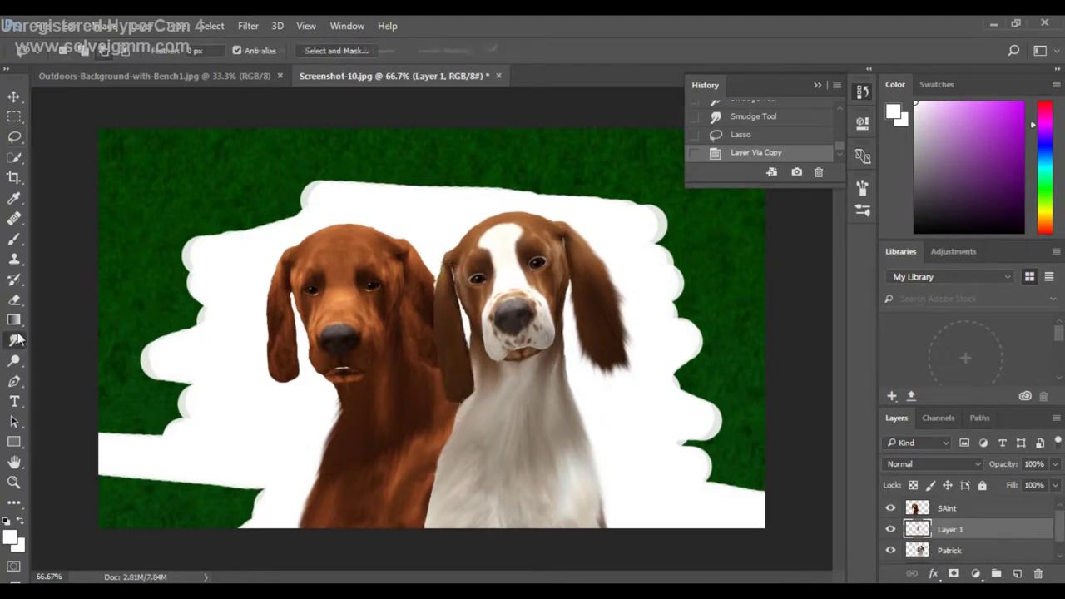
key(ctrl+])
drag(439, 288, 445, 329)
drag(442, 316, 467, 404)
Set smudge strength to 31% and brush size 37 to soften Patrick's head and ear edges.
drag(300, 52, 312, 53)
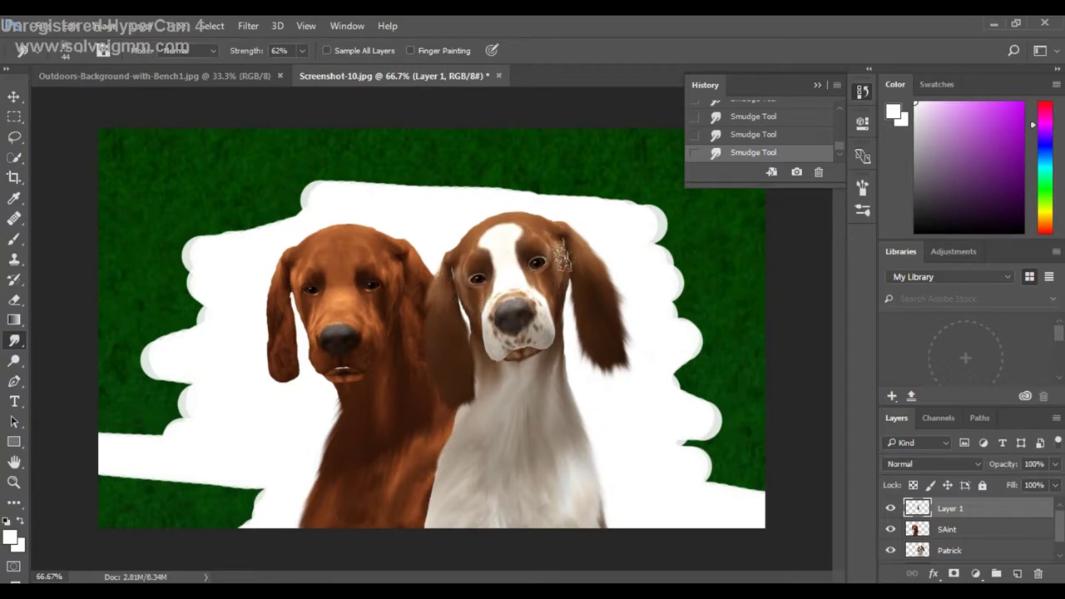
ctrl+click(572, 366)
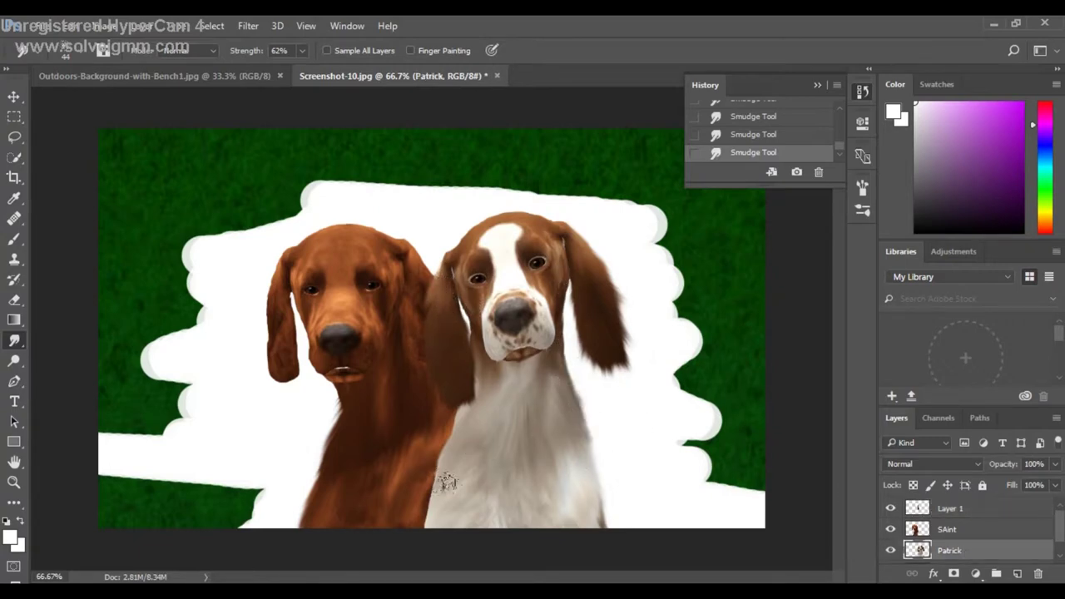
key(3)
key(1)
key(Return)
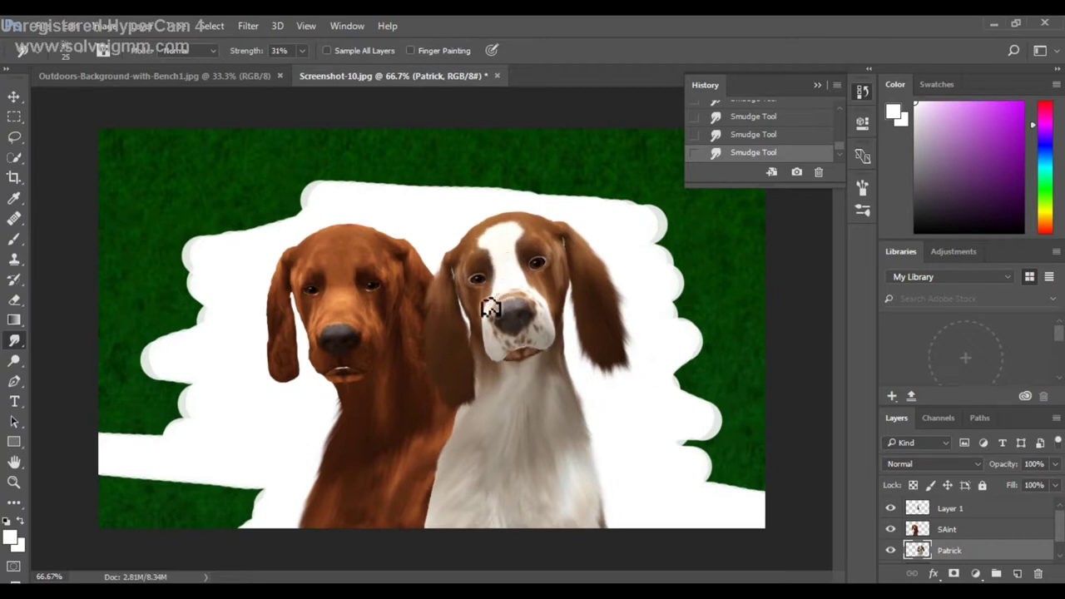
key(bracketright)
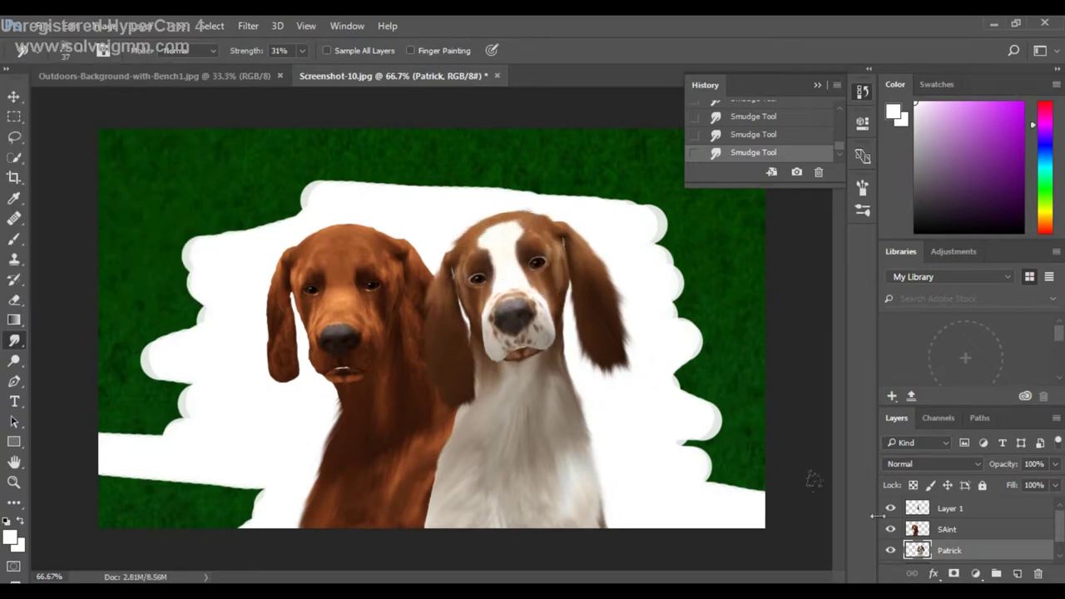
Activate the SAint layer, test a forehead smudge, and raise Smudge strength to 54%.
click(947, 529)
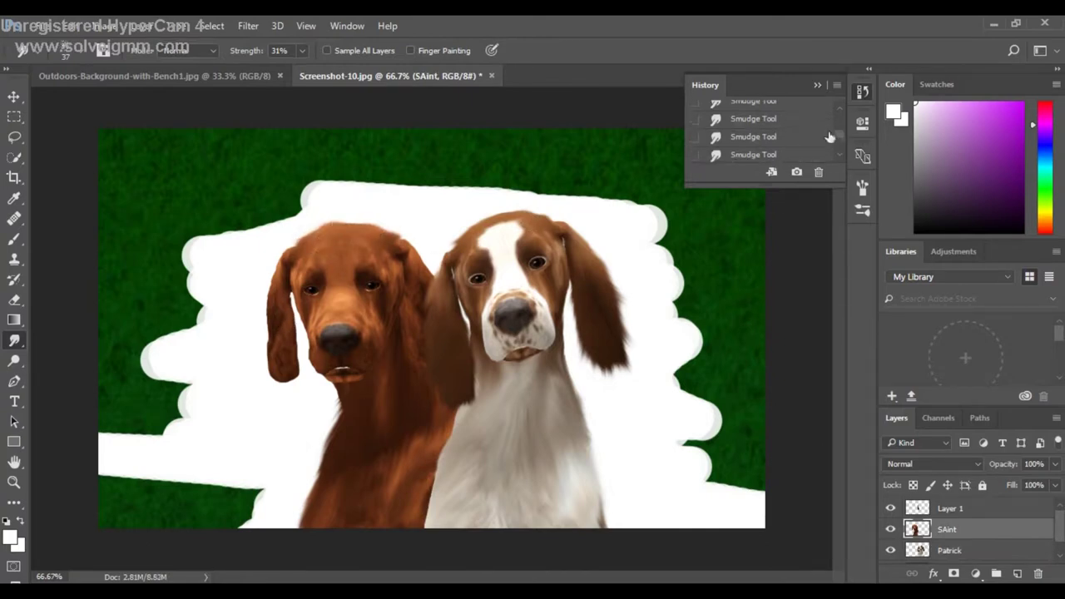
drag(313, 237, 321, 231)
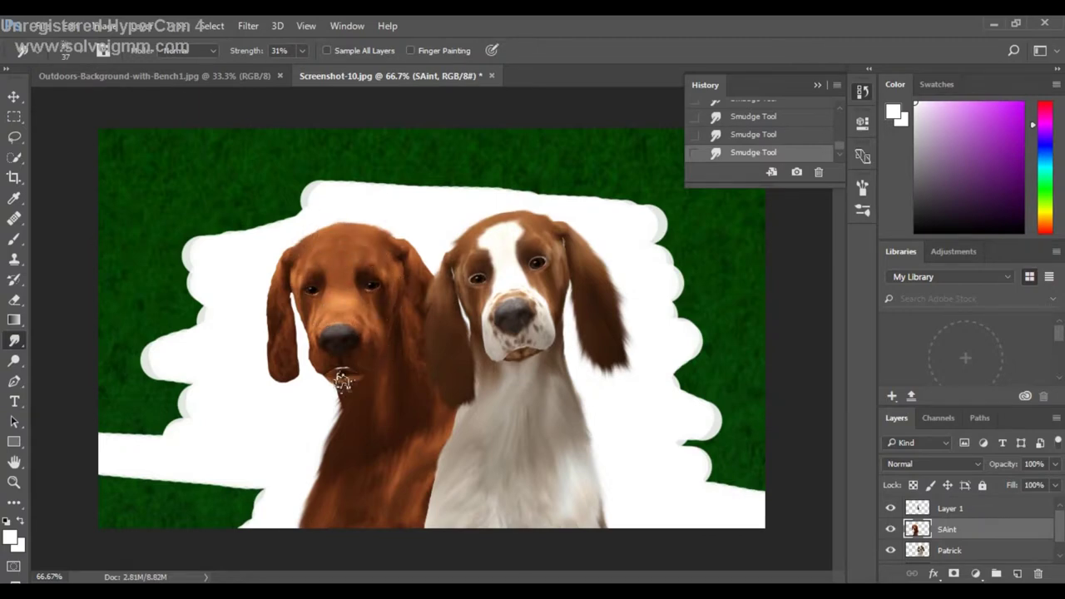
key(alt+bracketleft)
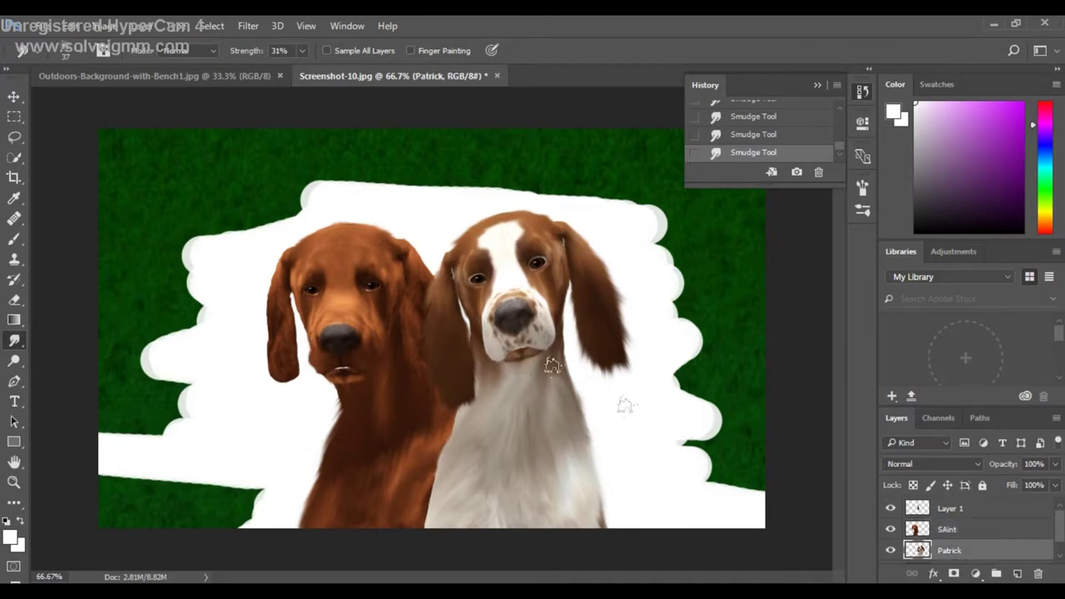
key(alt+bracketright)
right_click(99, 123)
click(302, 51)
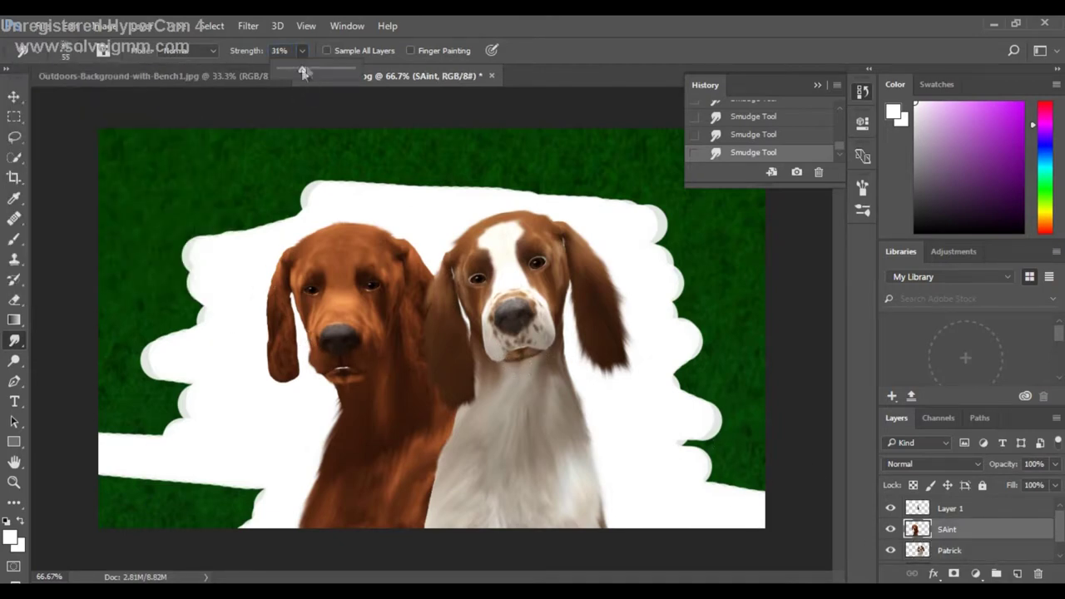
Smudge the red dog's left and right ear edges downward into soft fur strands.
drag(276, 304, 264, 370)
drag(266, 333, 279, 395)
drag(283, 299, 293, 392)
drag(266, 275, 263, 391)
drag(285, 303, 303, 383)
drag(409, 309, 421, 375)
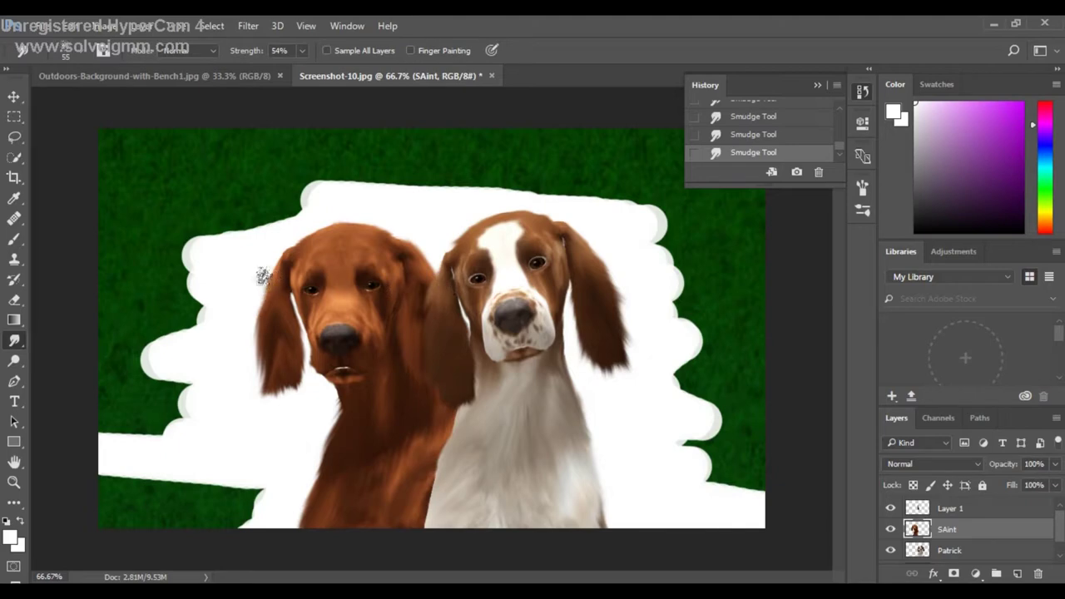
key(ctrl+alt+z)
key(ctrl+alt+z)
key(ctrl+alt+z)
key(ctrl+shift+z)
key(ctrl+shift+z)
key(ctrl+shift+z)
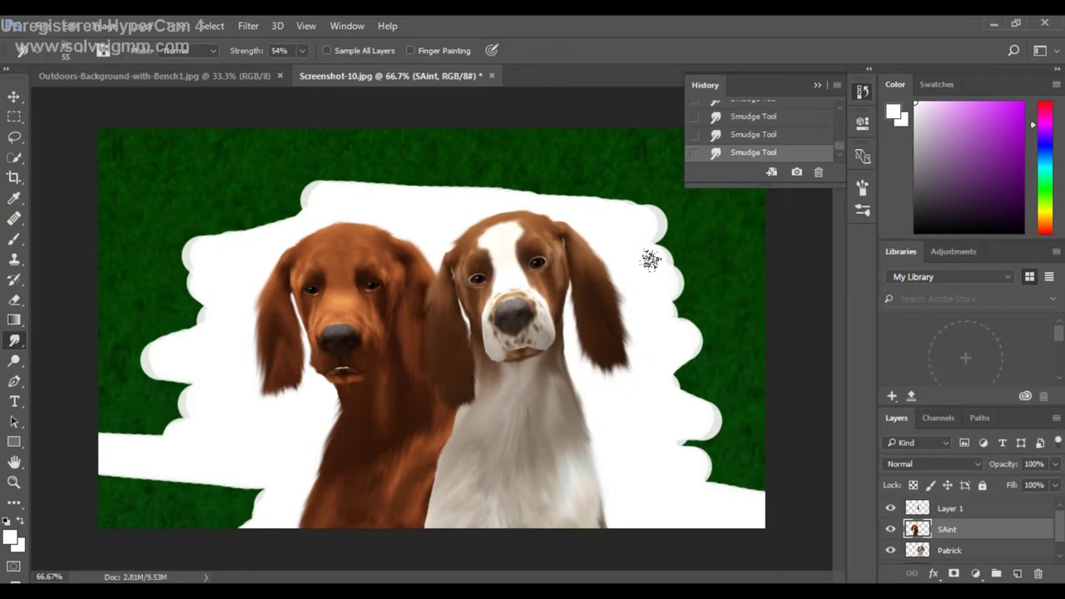
Merge the Patrick layer down into Layer 1 with Ctrl+E.
click(982, 509)
scroll(982, 532, down, 1)
shift+click(969, 542)
key(ctrl+e)
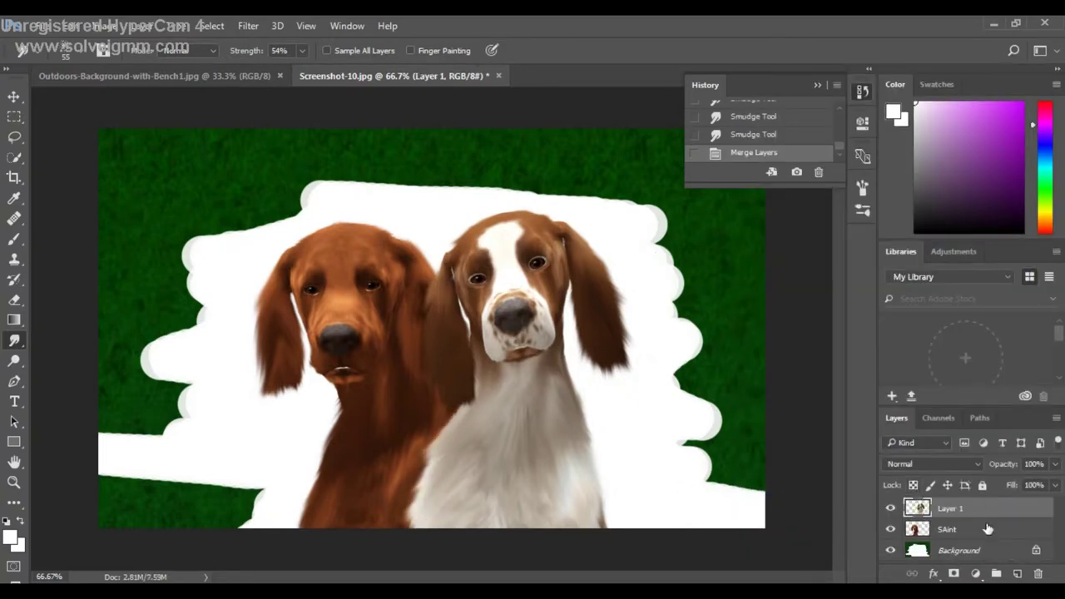
On the SAint layer, dodge the red dog's chest and head, then delete that stroke.
click(962, 529)
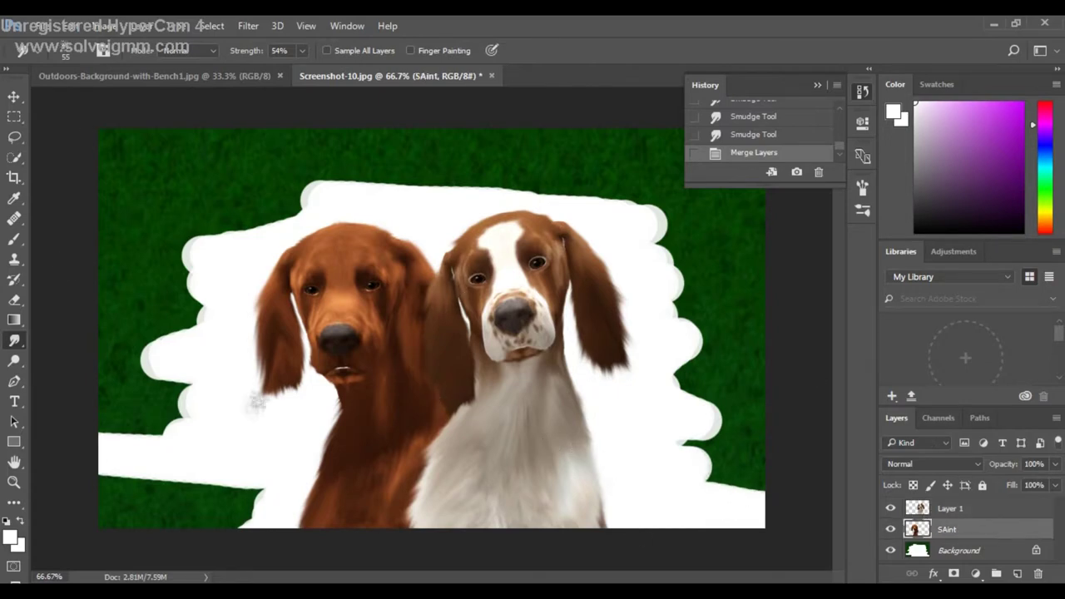
key(o)
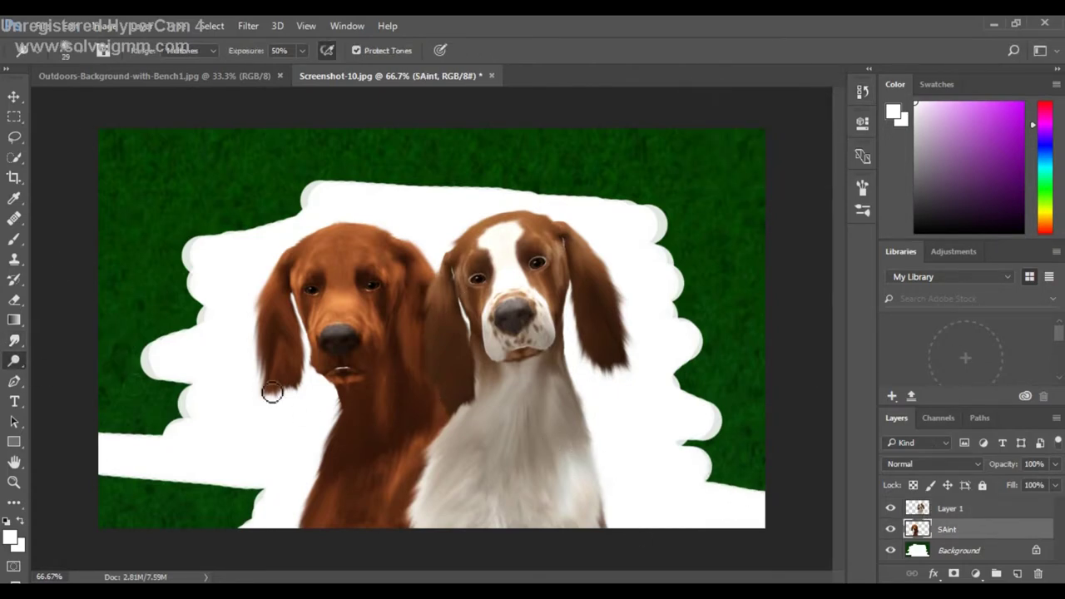
mouse_move(407, 352)
mouse_down()
mouse_move(293, 326)
mouse_move(270, 333)
mouse_move(391, 218)
mouse_move(415, 280)
mouse_up()
click(863, 91)
click(818, 171)
Enlarge the dodge brush to 72 and lighten the red dog's forehead around the eyes.
click(504, 244)
click(66, 50)
drag(83, 93, 117, 93)
drag(344, 300, 403, 325)
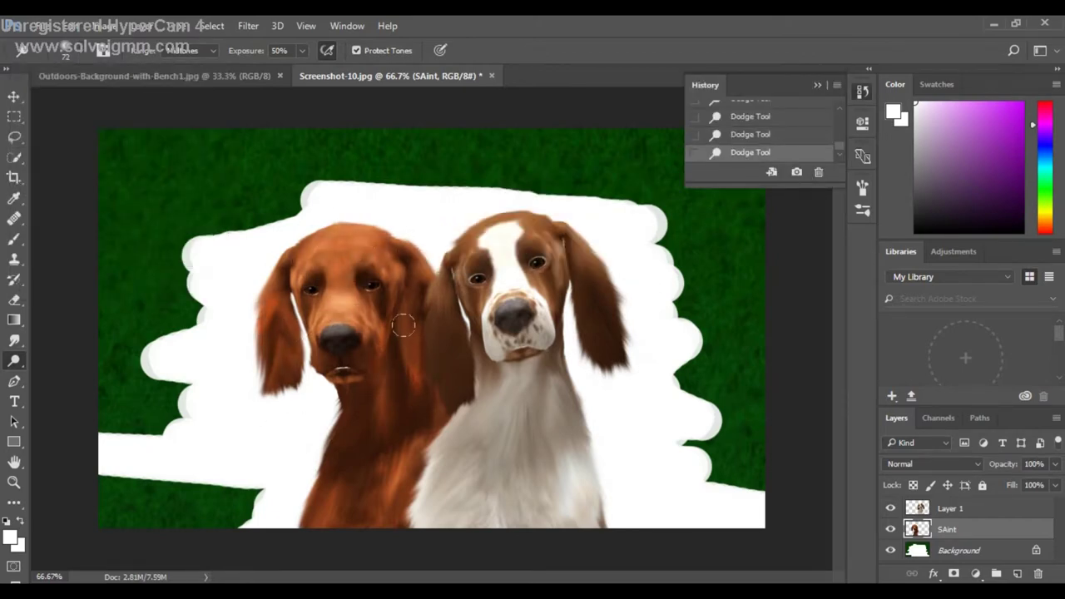
Switch between Layer 1 and SAint and change the toning tool to the Sponge.
click(946, 515)
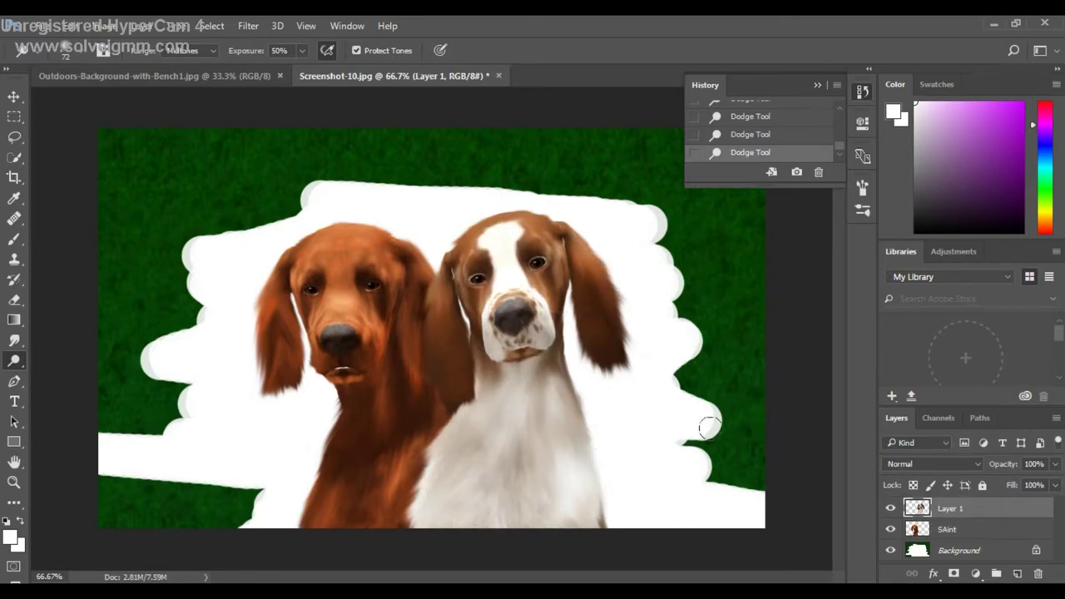
click(947, 529)
right_click(14, 360)
click(70, 369)
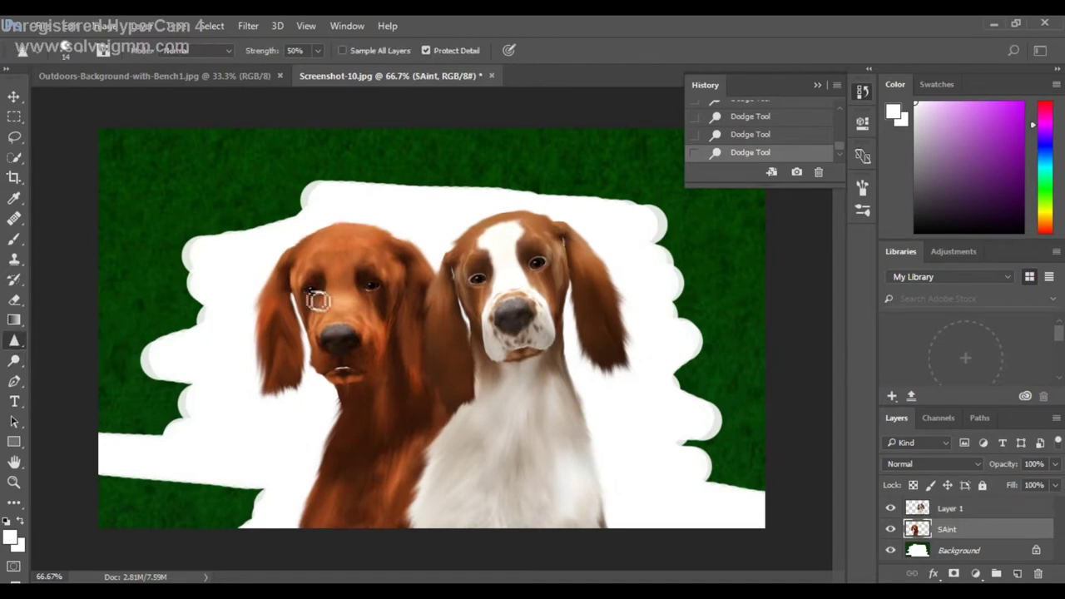
Discard a trial sharpen stroke on Layer 1, then choose Duplicate Layer for it.
click(957, 507)
click(483, 287)
click(818, 171)
click(438, 245)
right_click(950, 507)
click(778, 111)
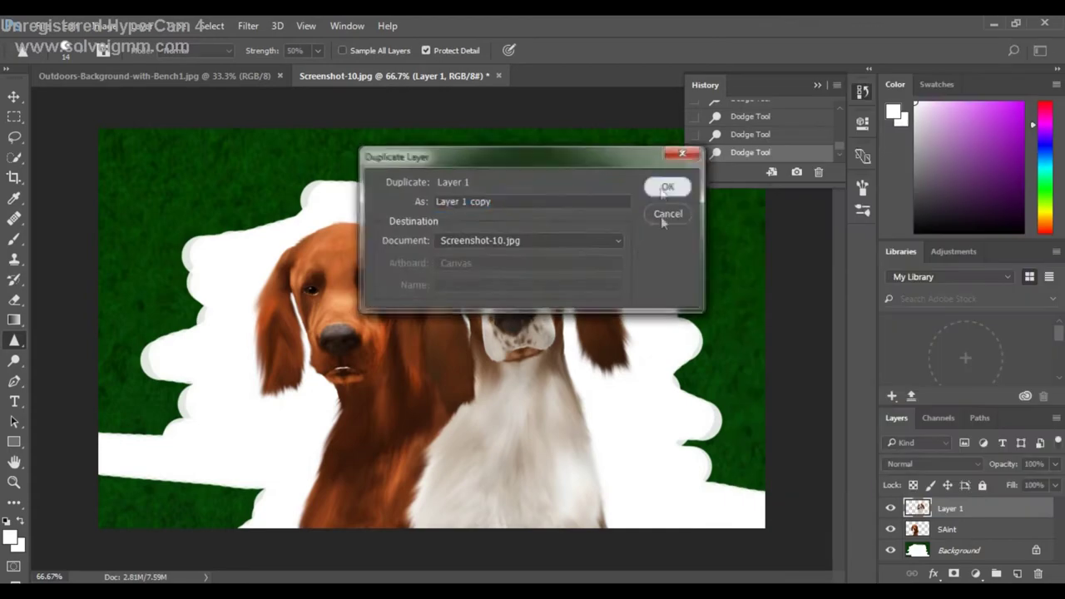
Create 'Layer 1 copy', zoom onto the spaniel's eyes, and set the brush size to 10.
click(664, 191)
key(ctrl+plus)
key(ctrl+plus)
key(b)
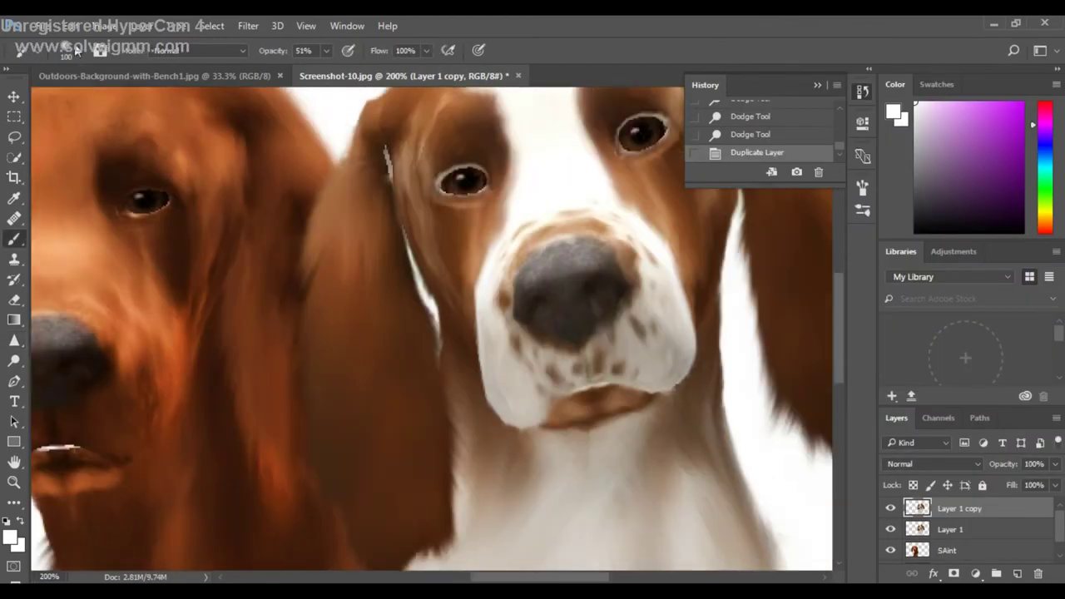
click(75, 52)
text(10)
key(Return)
click(554, 255)
alt+click(454, 193)
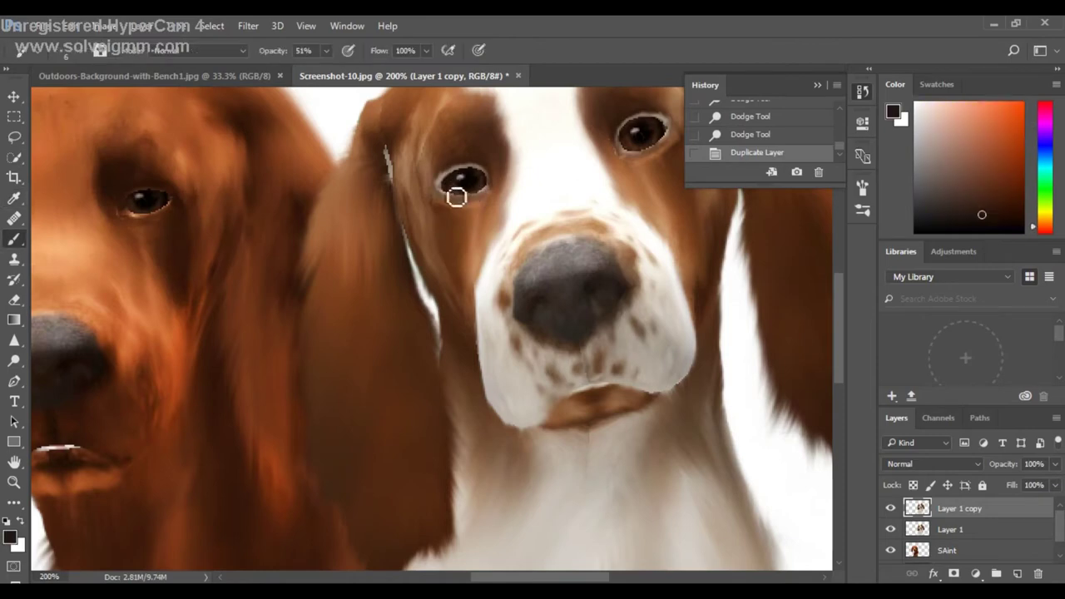
Paint dark strokes around the spaniel's eye, keeping the stroke in history.
drag(489, 192, 481, 206)
click(486, 175)
click(818, 171)
key(Escape)
Sample dark brown from the spaniel's eye, paint it in, then delete that stroke.
key(i)
click(623, 159)
key(b)
drag(491, 185, 453, 179)
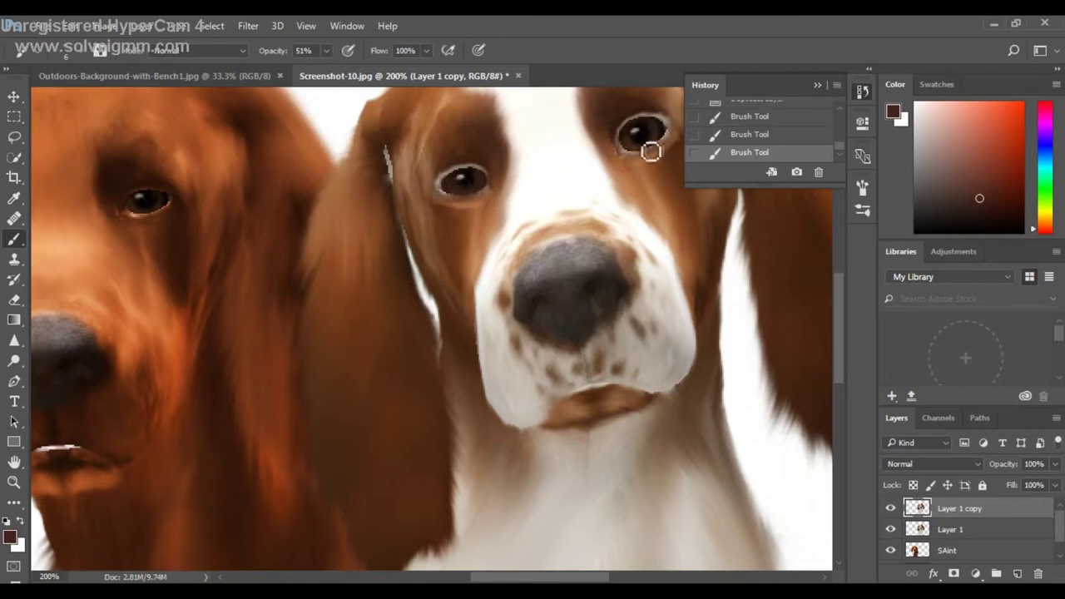
click(818, 172)
key(Return)
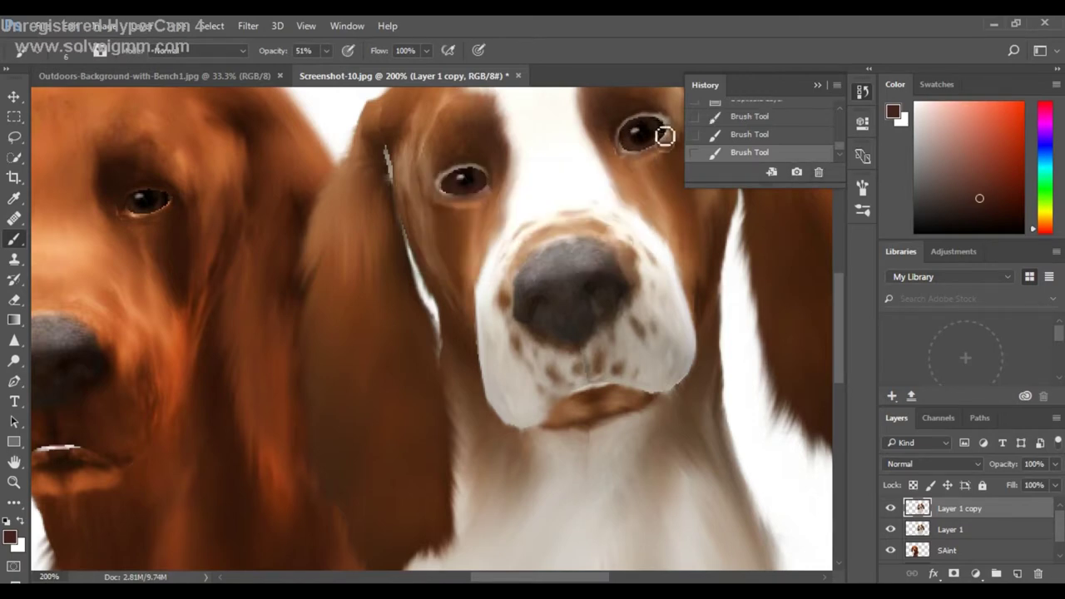
Sample darker brown and near-black from the eye, swap to white, and set opacity to 73%.
alt+click(670, 139)
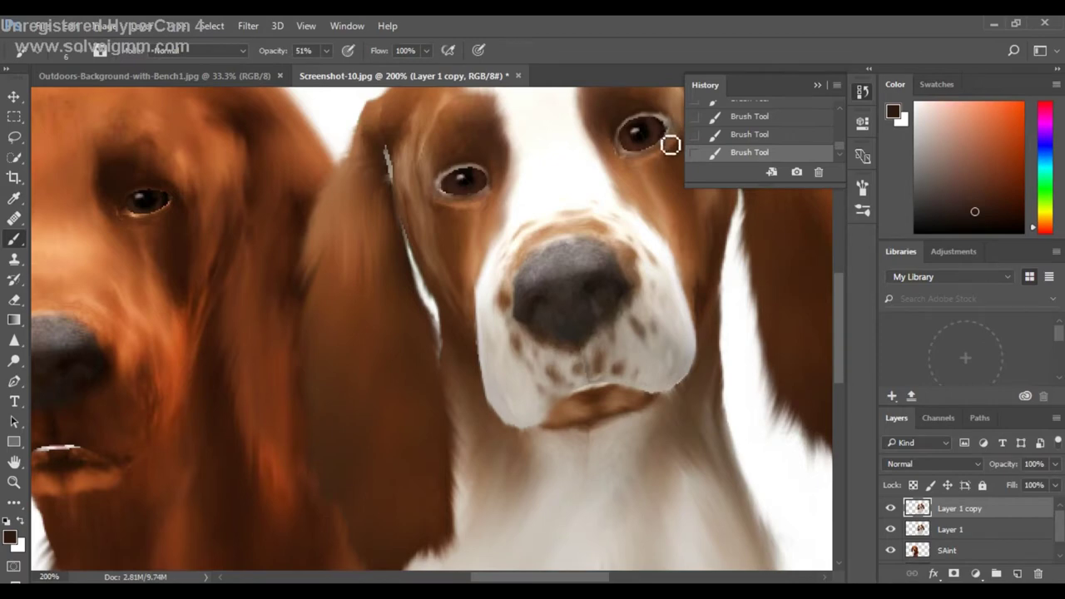
alt+click(478, 181)
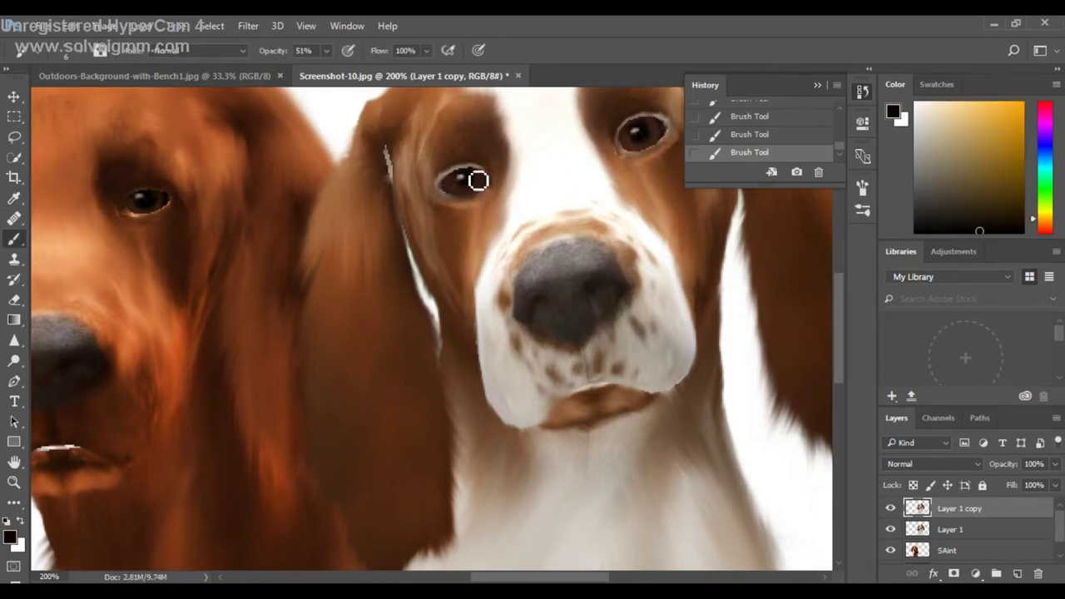
key(x)
key(ctrl+minus)
key(ctrl+minus)
key(7)
key(3)
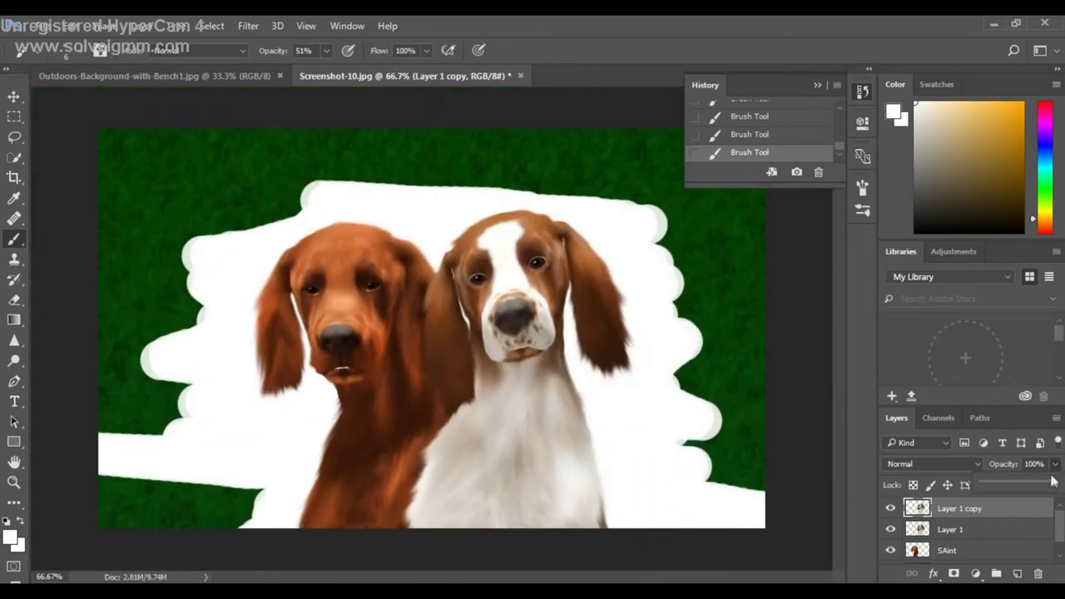
Sharpen both of the spaniel's eyes and merge Layer 1 copy into Layer 1.
right_click(15, 340)
click(66, 374)
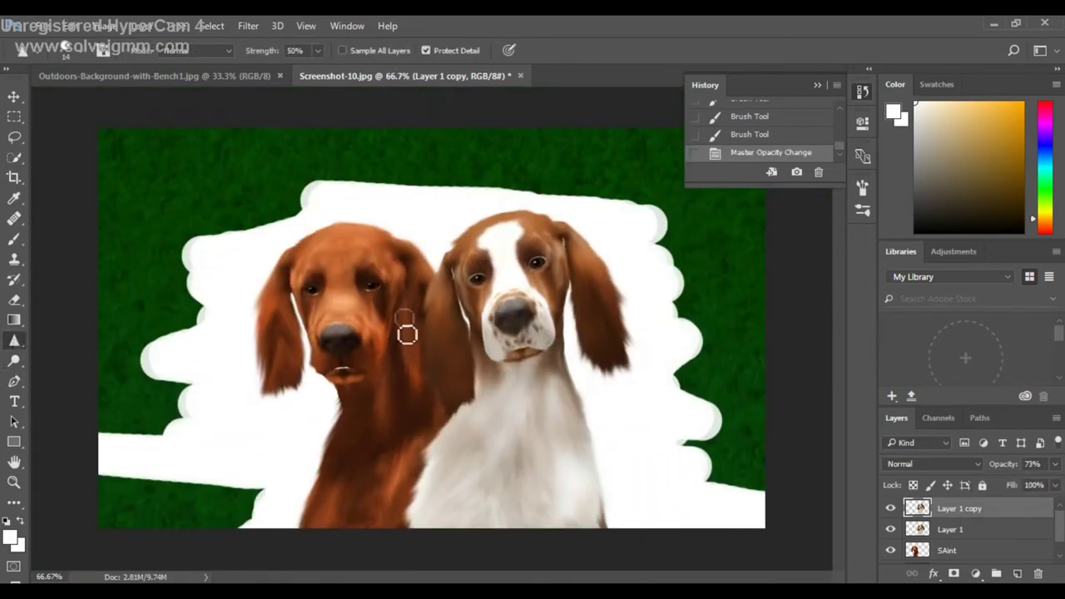
click(542, 271)
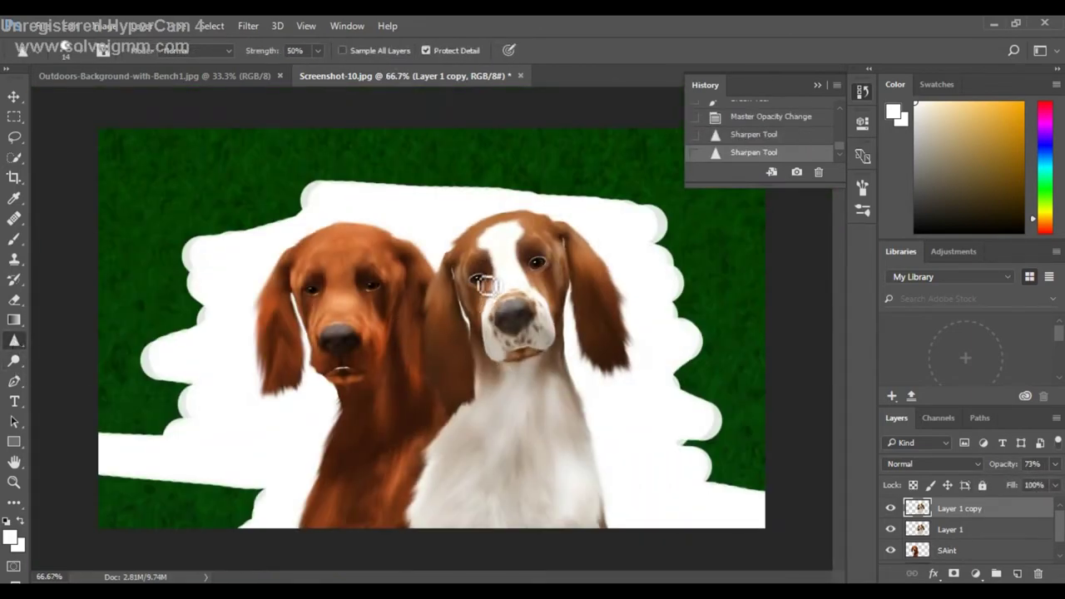
click(486, 281)
key(ctrl+e)
Sharpen the spaniel's nose, discarding extra states and redoing it with a size-31 brush.
click(503, 327)
click(754, 116)
click(819, 172)
click(563, 245)
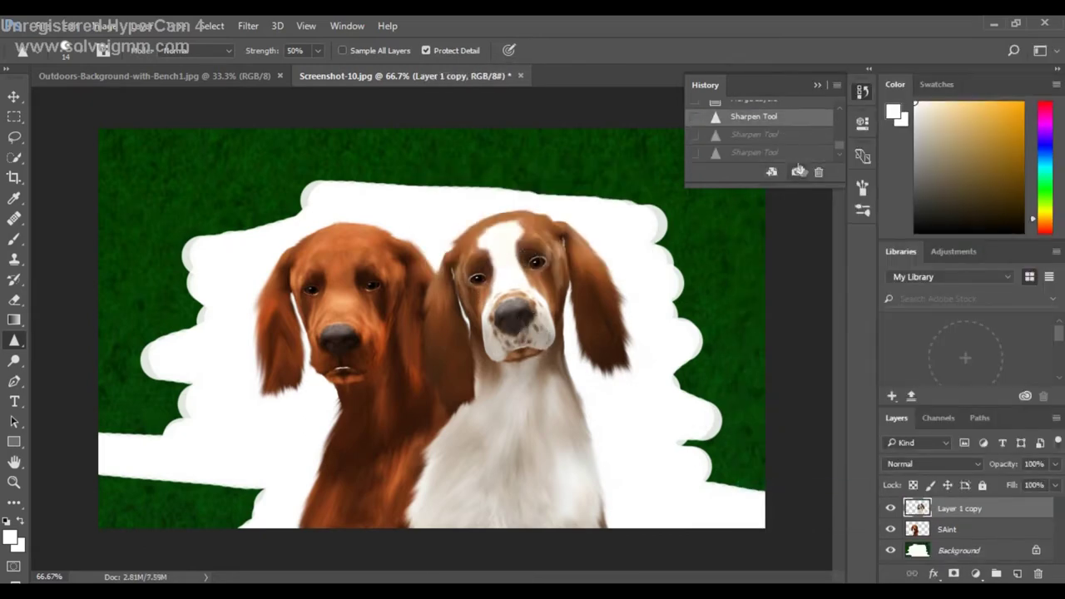
click(506, 321)
click(65, 49)
click(523, 313)
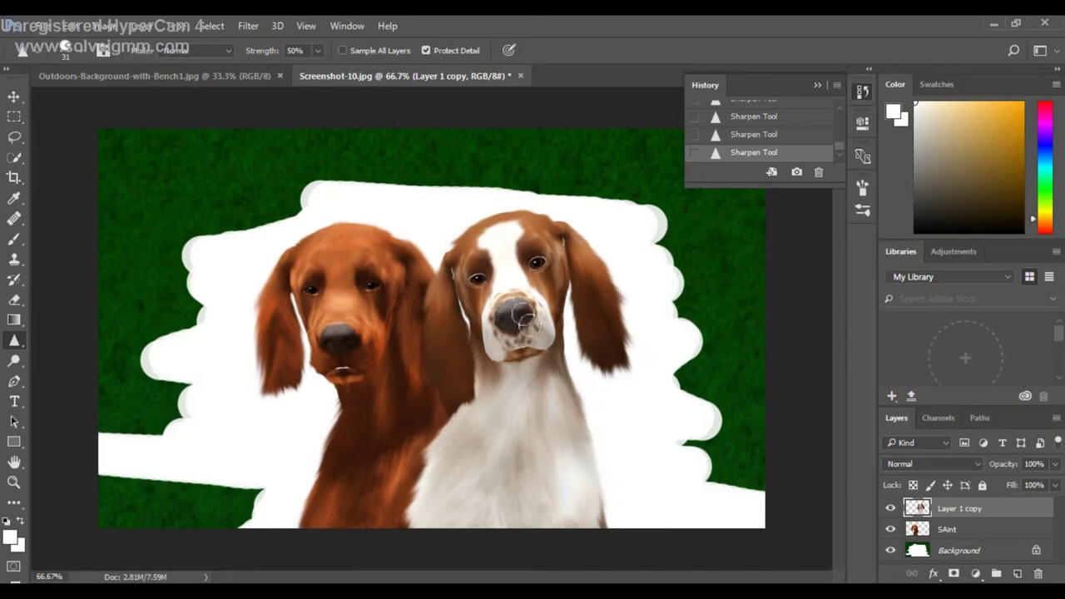
Duplicate SAint as 'SAint copy' and sample dark brown from the red dog's eye.
right_click(957, 529)
click(796, 109)
key(Return)
key(ctrl+plus)
key(ctrl+plus)
key(ctrl+plus)
drag(533, 578, 472, 578)
key(b)
alt+click(342, 164)
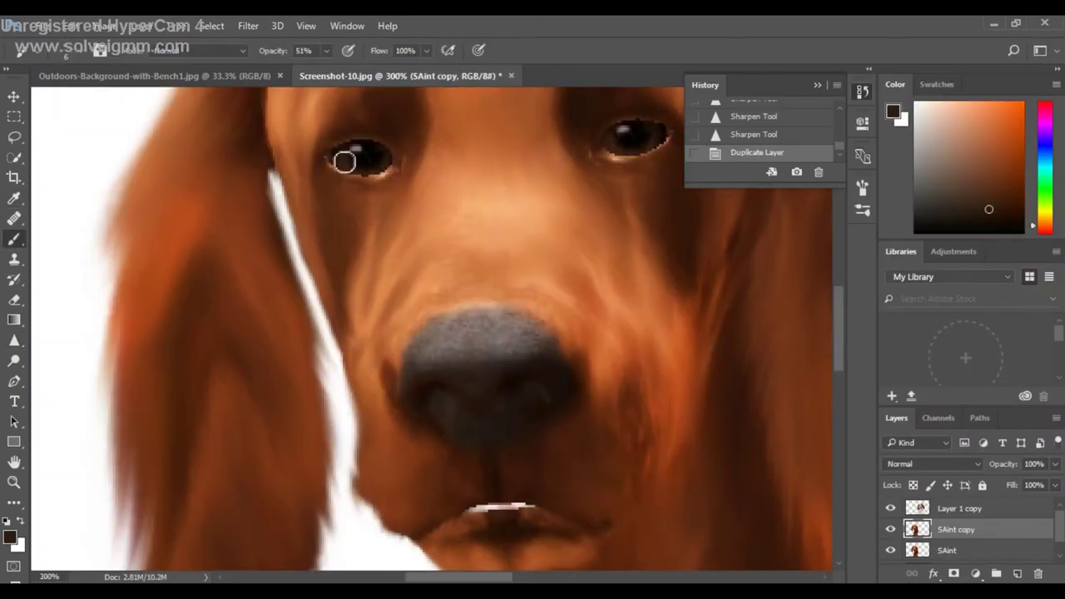
Paint over the light patches in the red dog's eyes, resampling darker reddish browns.
click(346, 160)
click(659, 146)
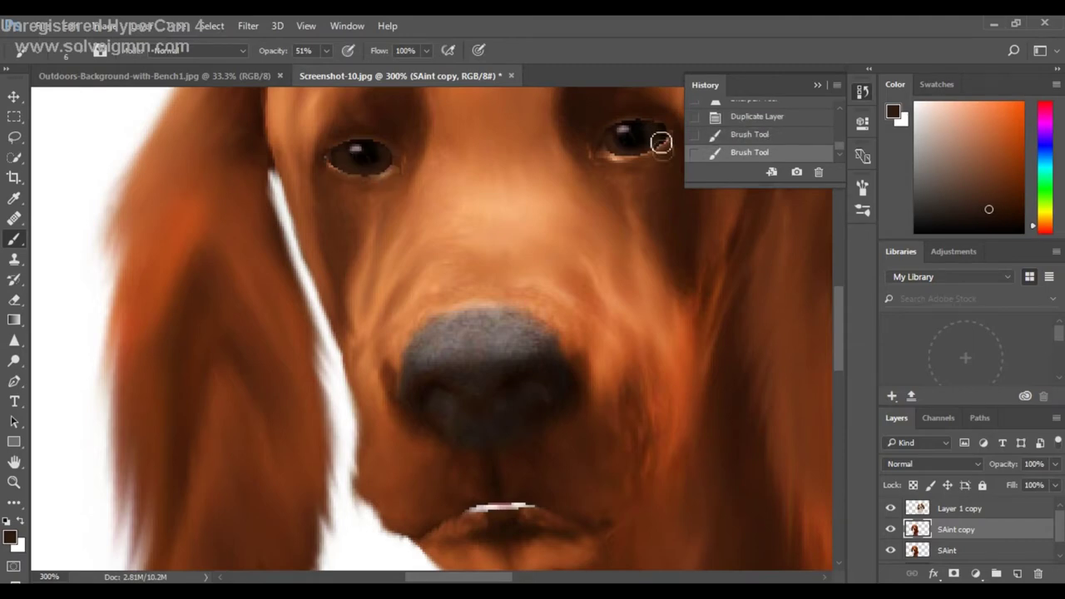
click(663, 129)
key(i)
click(666, 142)
key(b)
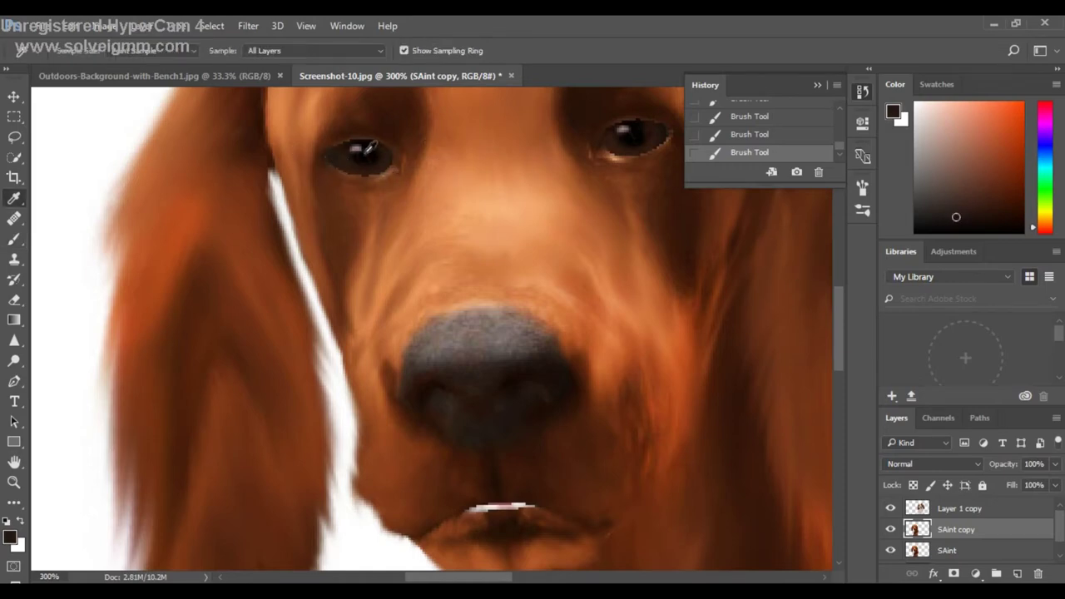
alt+click(372, 154)
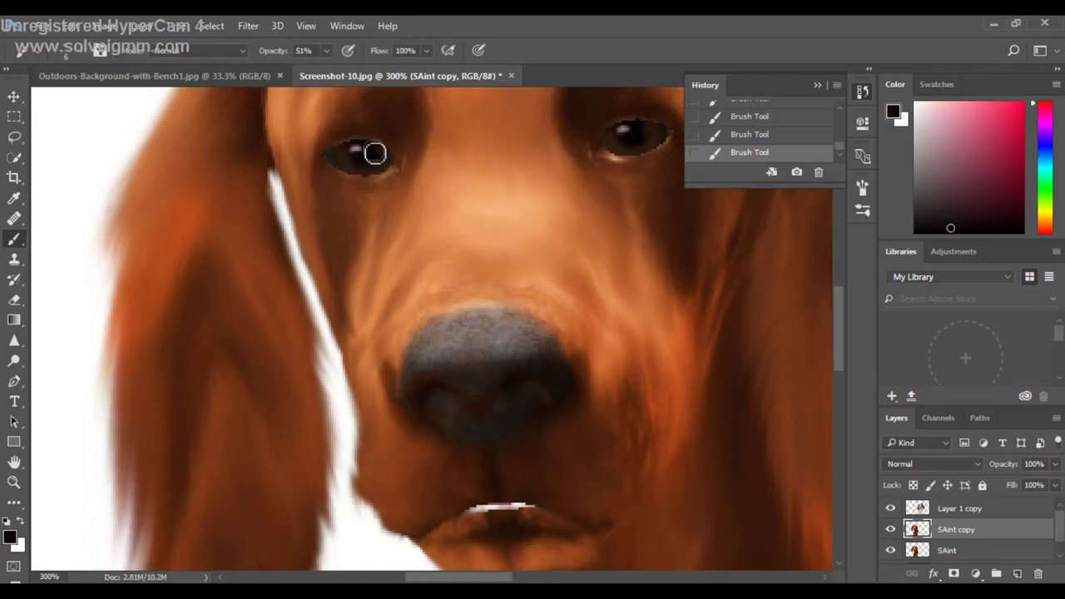
Switch the paint colour to white and delete the unwanted eye stroke from History.
key(x)
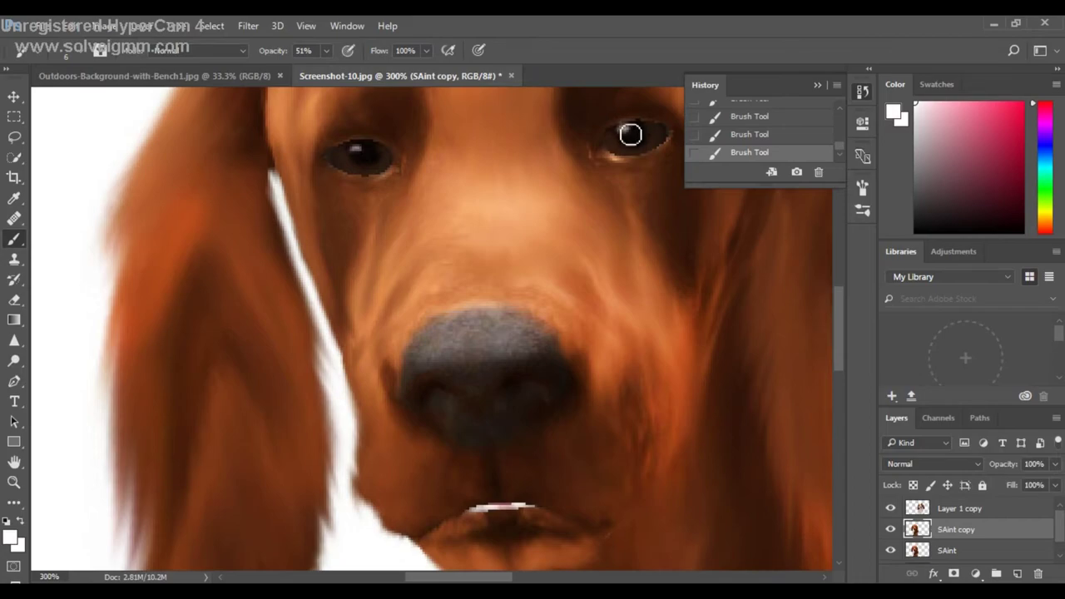
key(ctrl+minus)
key(ctrl+minus)
key(ctrl+minus)
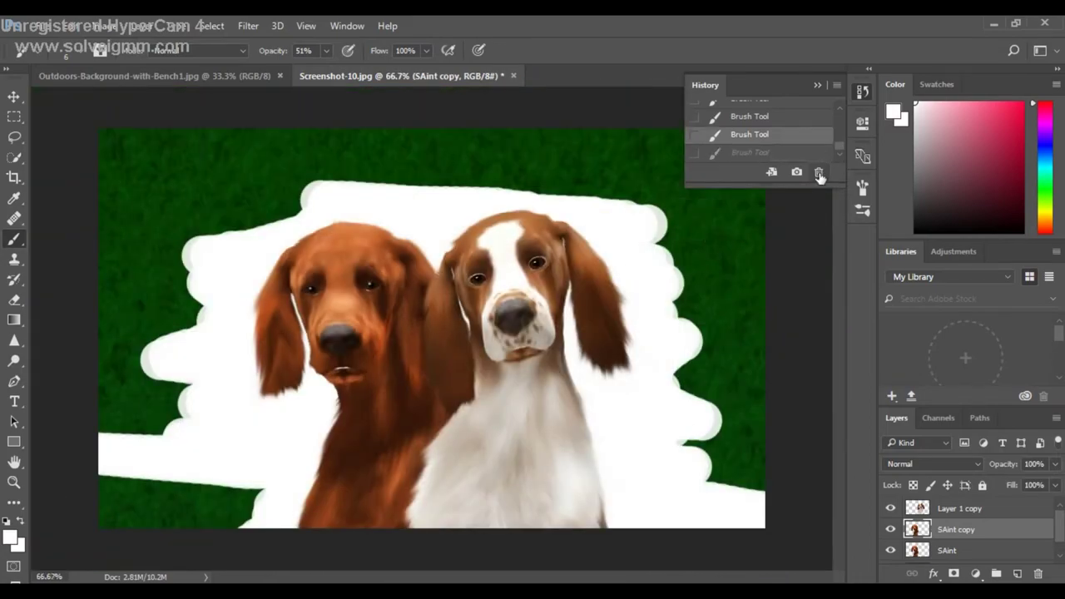
click(785, 108)
click(818, 172)
click(566, 244)
Lower the SAint copy retouch layer's opacity to 58%.
key(ctrl+z)
key(ctrl+plus)
key(ctrl+plus)
key(ctrl+plus)
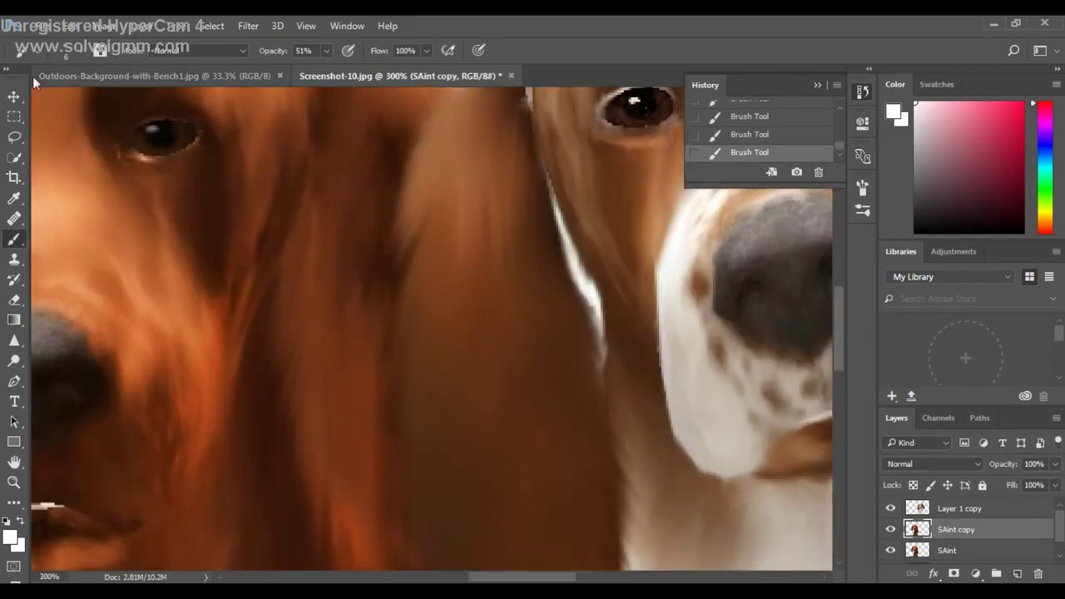
key(ctrl+minus)
key(ctrl+minus)
key(ctrl+minus)
click(1055, 463)
drag(1055, 484, 1025, 496)
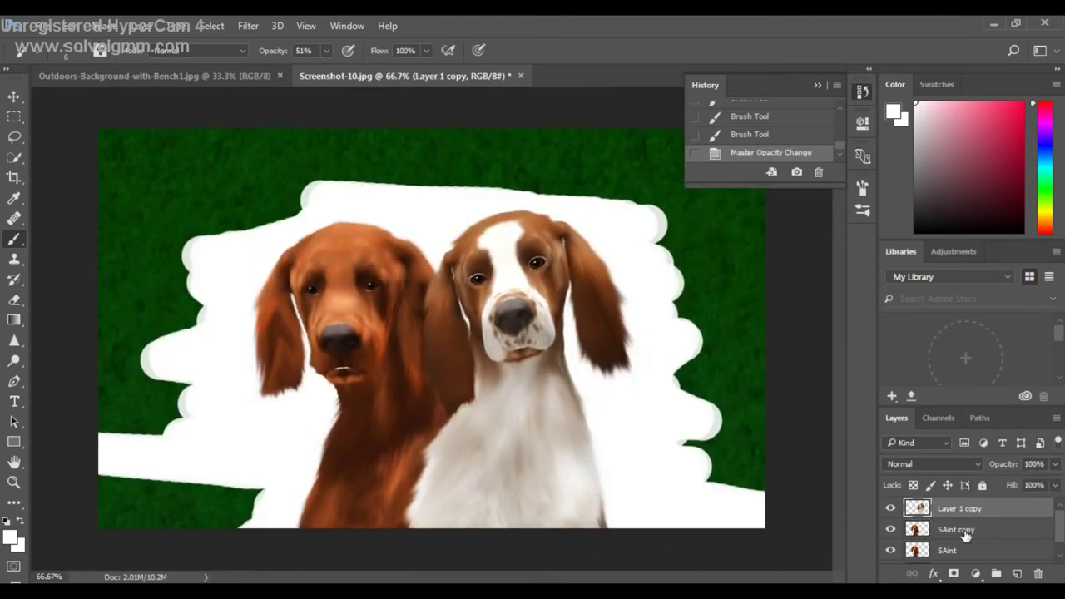
Sharpen both of the red dog's eyes and merge the retouch layer down.
click(14, 339)
click(316, 293)
click(375, 289)
click(311, 296)
right_click(932, 529)
click(780, 507)
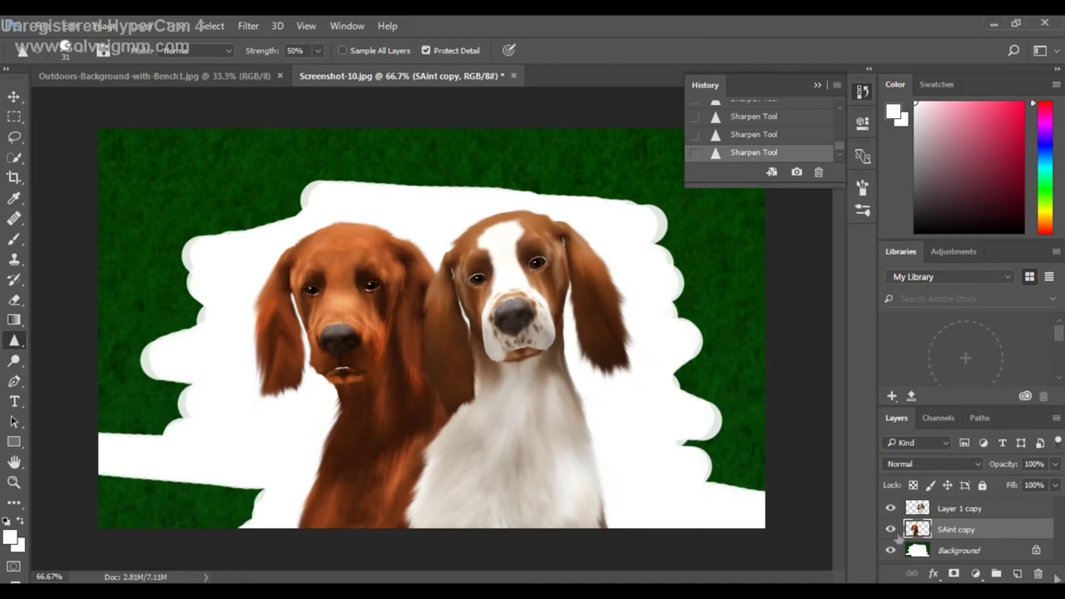
Duplicate the dog layer as 'SAint copy 2' for painting whiskers.
click(14, 238)
right_click(957, 530)
click(783, 117)
click(679, 189)
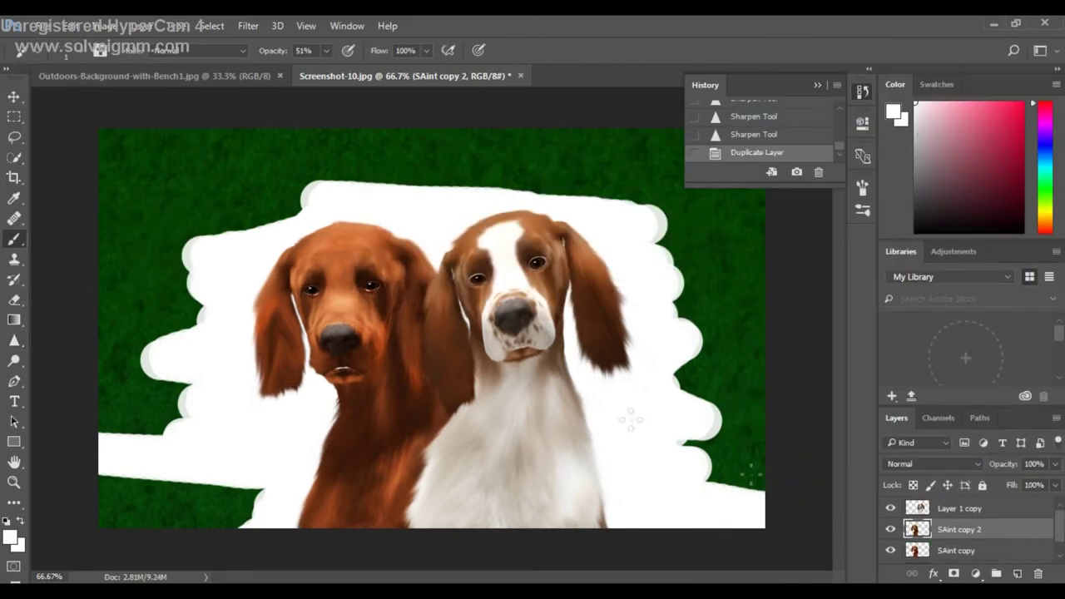
Paint two white whiskers on the red dog's muzzle and fade the layer to 49%.
scroll(412, 326, up, 5)
scroll(412, 326, left, 3)
scroll(356, 352, down, 2)
drag(358, 343, 275, 376)
mouse_move(356, 364)
mouse_down()
mouse_move(273, 419)
mouse_move(321, 406)
mouse_up()
key(ctrl+0)
click(1056, 463)
drag(1055, 485, 1018, 485)
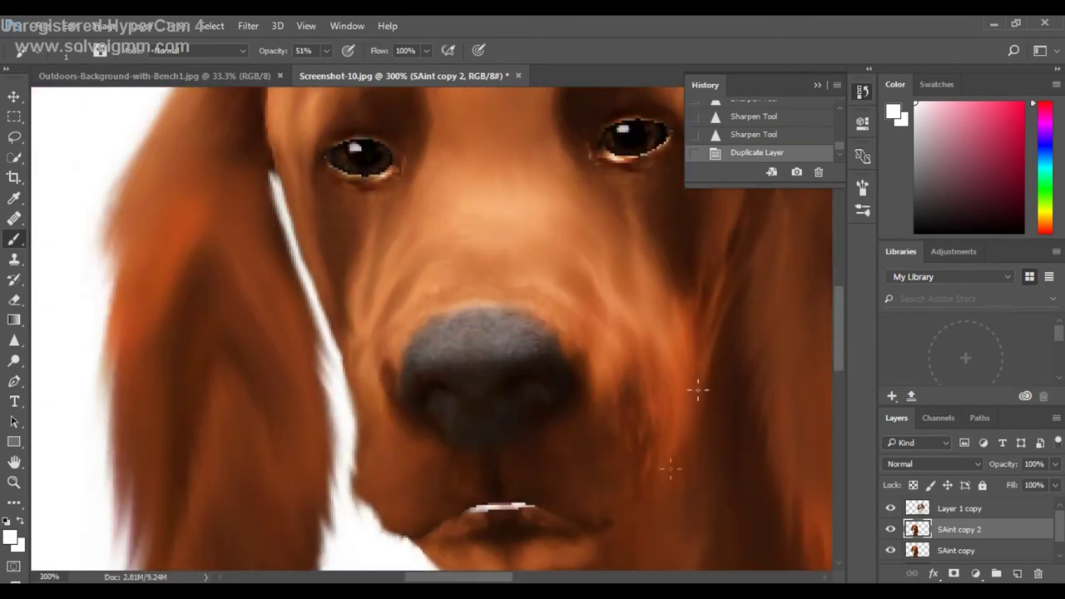
Add more white whiskers on both sides of the nose, undoing the unwanted strokes.
drag(391, 416, 219, 448)
key(ctrl+z)
drag(378, 423, 320, 444)
mouse_move(389, 453)
mouse_down()
mouse_move(349, 441)
mouse_move(358, 431)
mouse_move(354, 499)
mouse_up()
key(ctrl+z)
key(ctrl+z)
drag(620, 401, 808, 383)
drag(645, 416, 753, 457)
key(ctrl+z)
key(ctrl+z)
drag(624, 400, 756, 392)
drag(629, 421, 759, 449)
drag(634, 449, 743, 499)
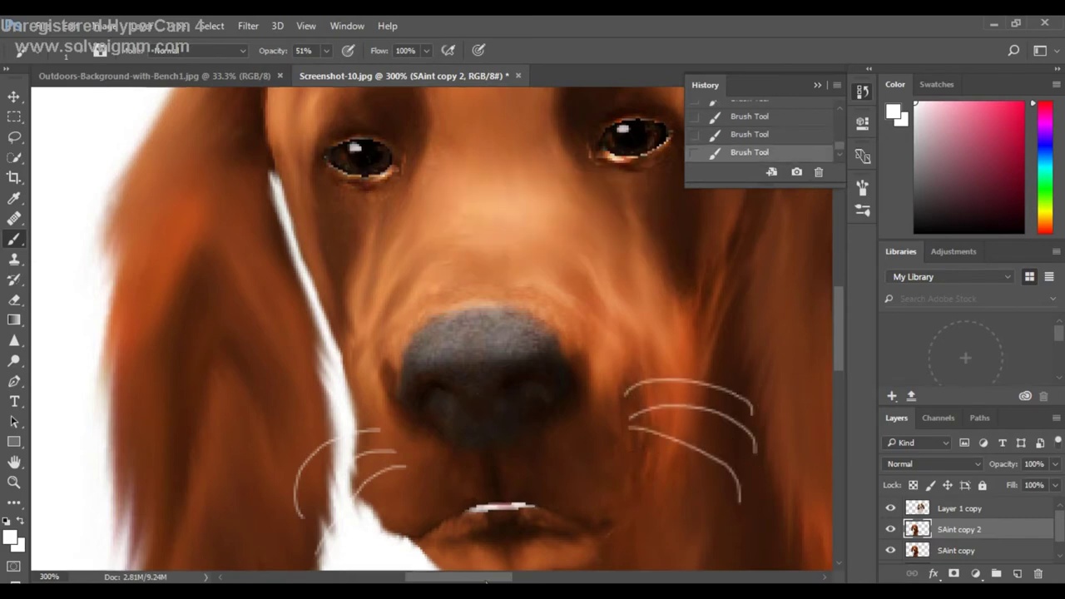
Fade the whiskers to 24%, merge them down, and duplicate the result as 'Layer 1 copy 2'.
key(ctrl+0)
click(1054, 464)
drag(1043, 481, 1002, 484)
right_click(953, 551)
click(778, 513)
right_click(961, 508)
click(773, 106)
key(Return)
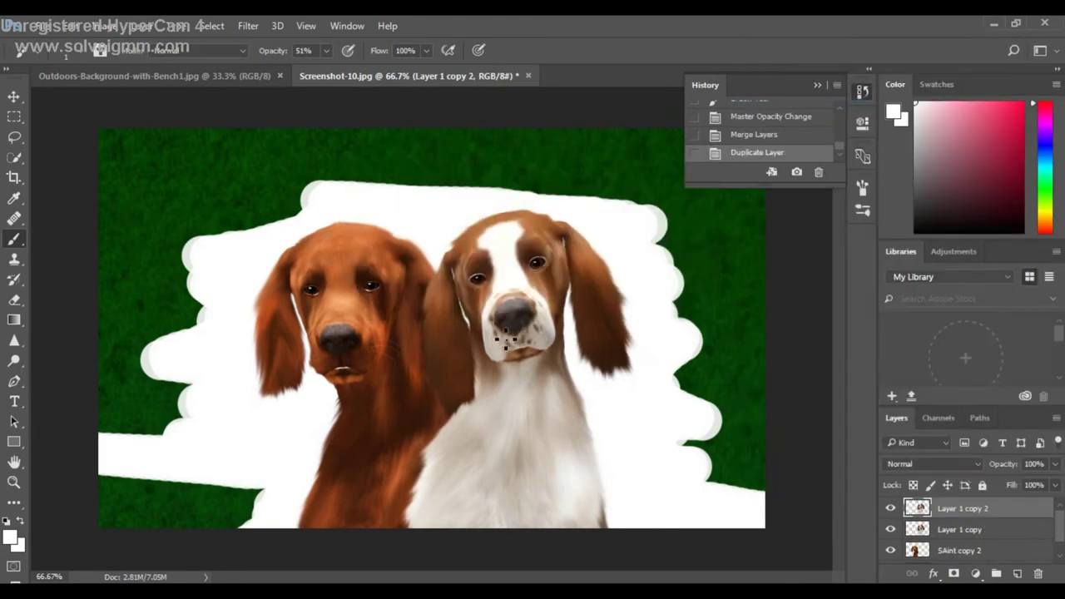
At 200% zoom, paint white whisker strokes on the spaniel's cheek, redoing the bad ones.
key(ctrl+plus)
key(ctrl+plus)
drag(591, 333, 506, 362)
drag(604, 351, 536, 411)
key(ctrl+alt+z)
key(ctrl+alt+z)
mouse_move(587, 331)
mouse_down()
mouse_move(546, 383)
mouse_move(566, 416)
mouse_up()
drag(620, 360, 587, 418)
key(ctrl+alt+z)
drag(607, 348, 588, 433)
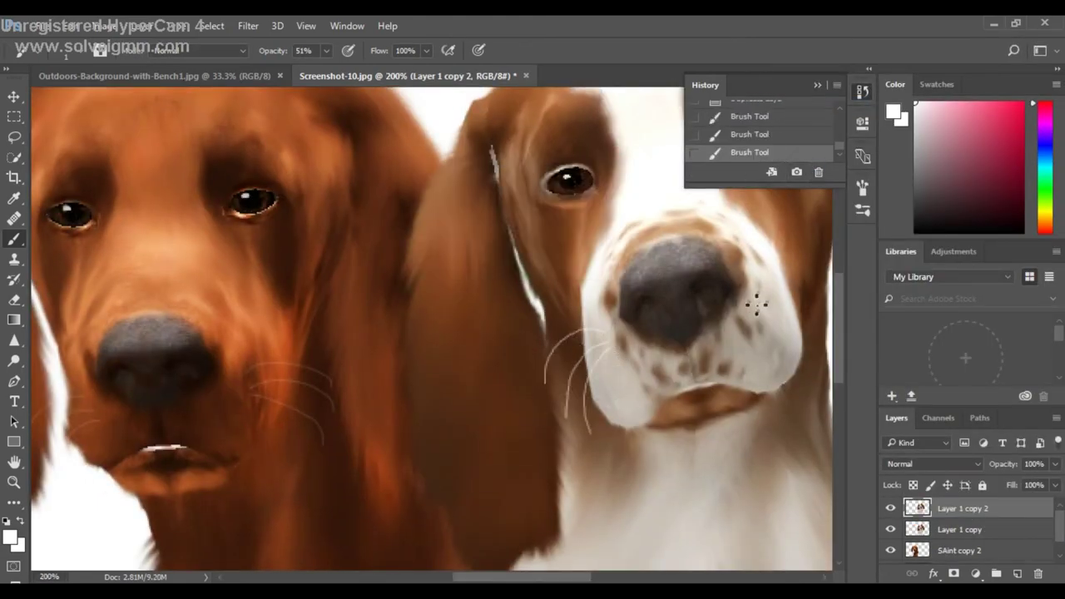
drag(758, 304, 577, 301)
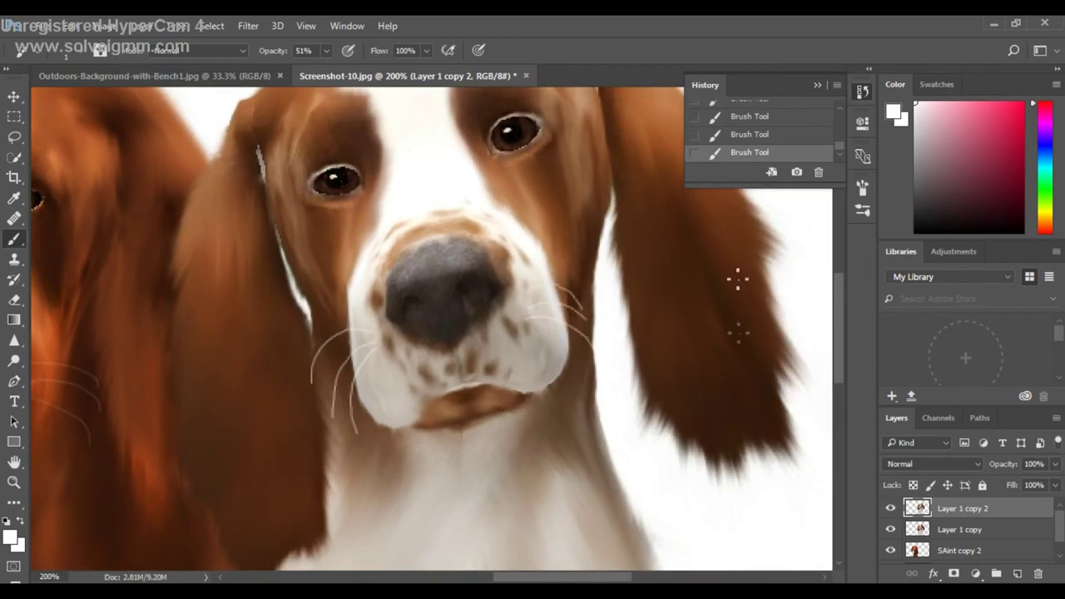
Delete unwanted whisker states from History and trial a 70% whisker layer opacity.
click(818, 172)
click(499, 245)
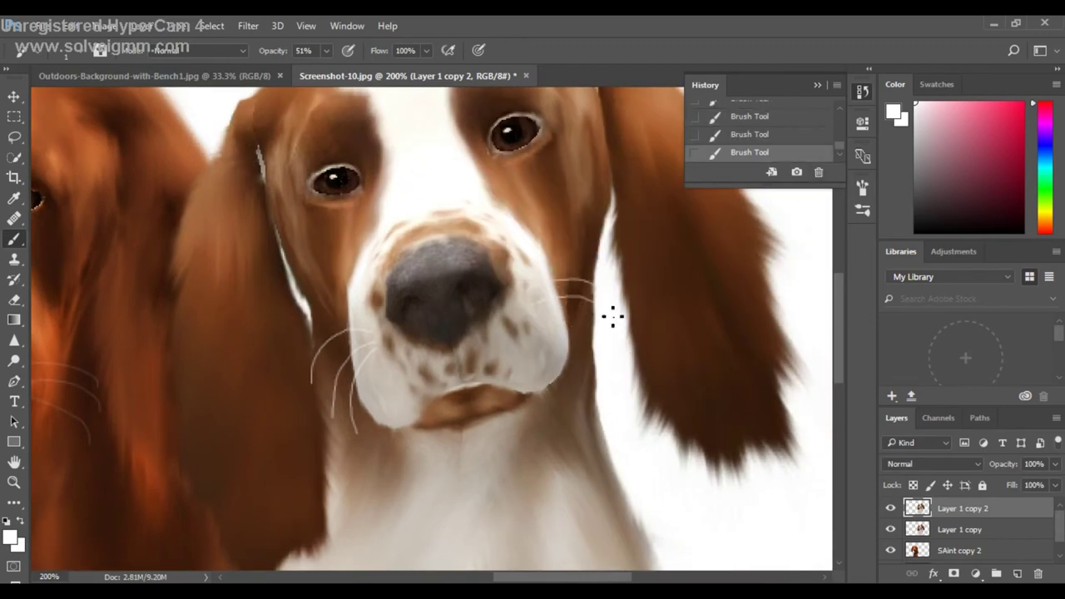
key(ctrl+minus)
key(ctrl+minus)
click(1055, 464)
drag(1056, 486, 1032, 485)
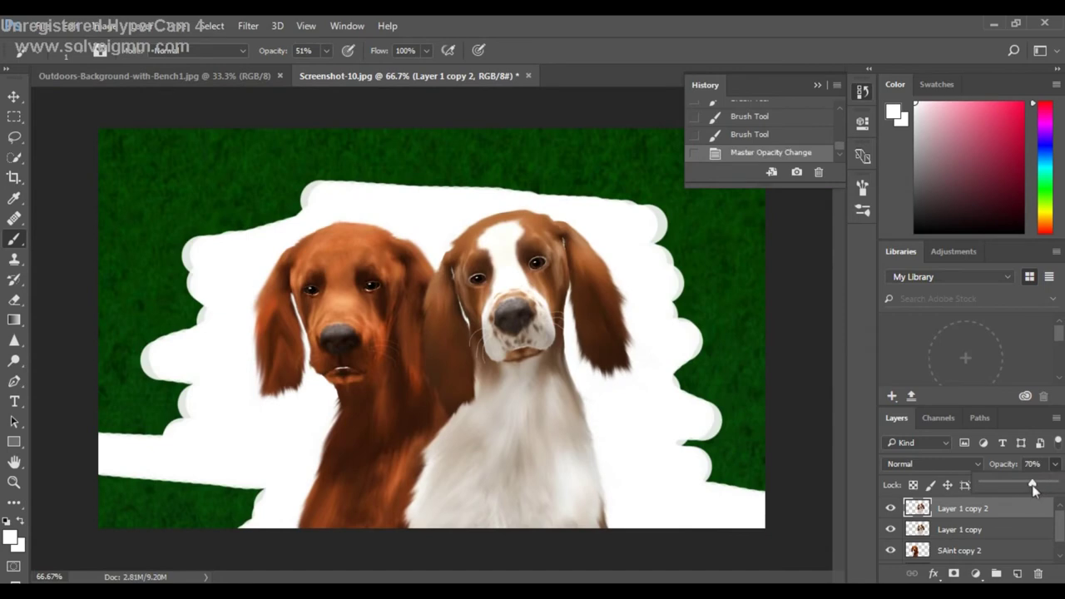
click(537, 244)
key(ctrl+z)
click(818, 171)
key(Return)
Add a whisker near the spaniel's nose, then delete stray brush and opacity History states.
key(ctrl+plus)
key(ctrl+plus)
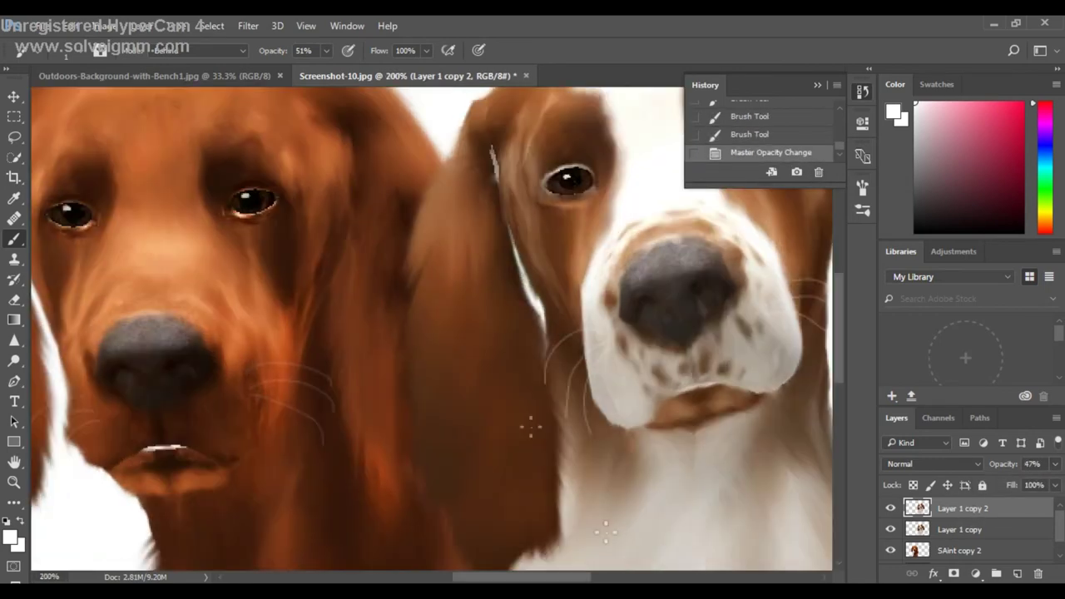
scroll(483, 293, right, 3)
scroll(554, 215, up, 2)
drag(577, 192, 580, 218)
click(491, 219)
click(818, 172)
click(494, 245)
click(818, 171)
click(494, 246)
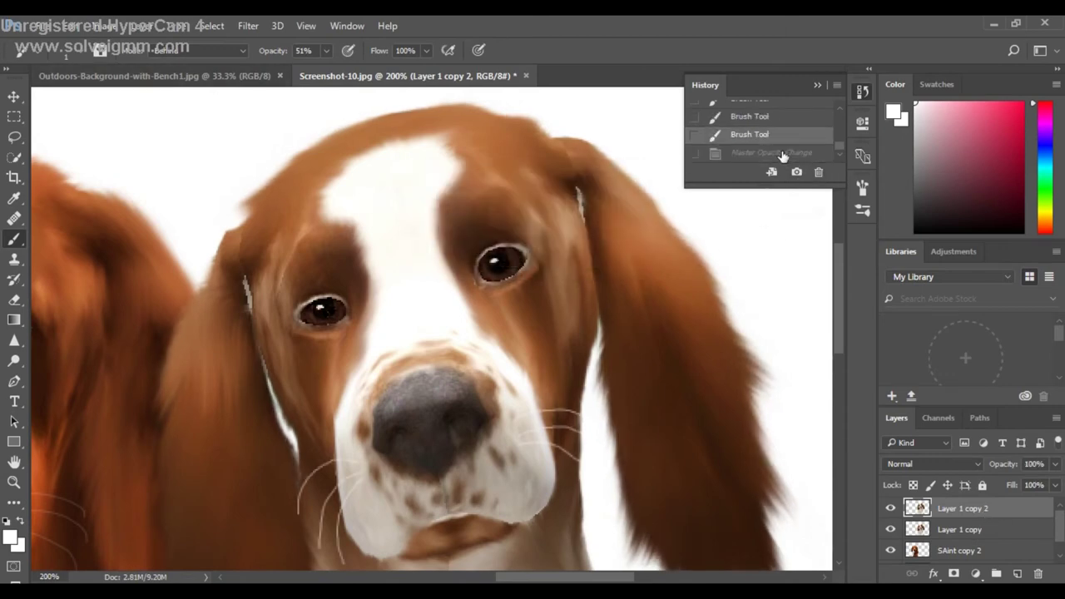
click(818, 172)
click(494, 245)
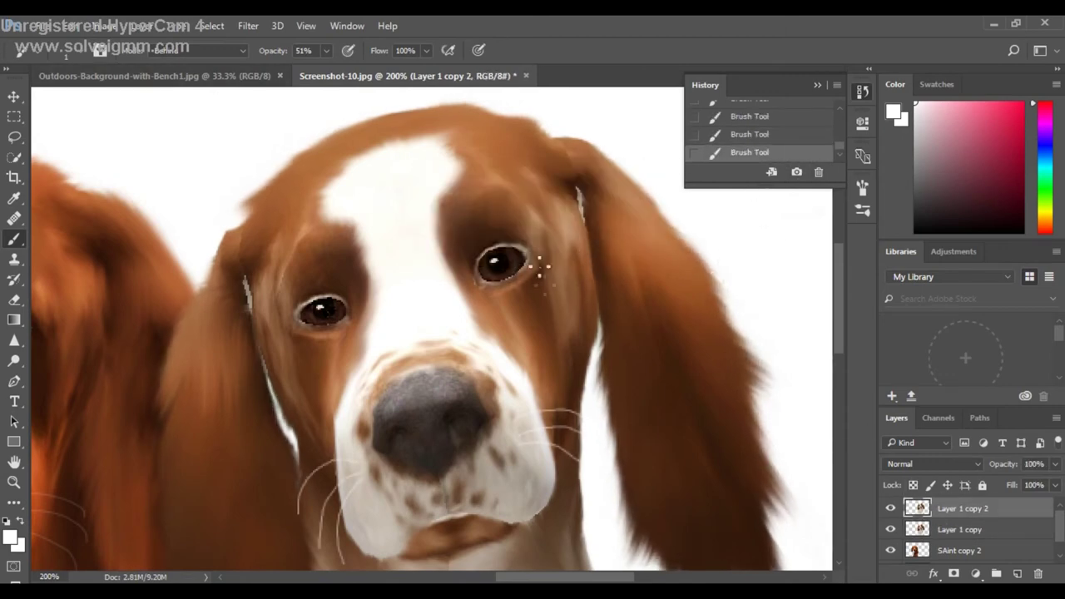
Fade the whisker layer to 33% opacity and merge it down into the dog layer.
key(ctrl+minus)
key(ctrl+minus)
click(1055, 463)
drag(1054, 483, 1024, 489)
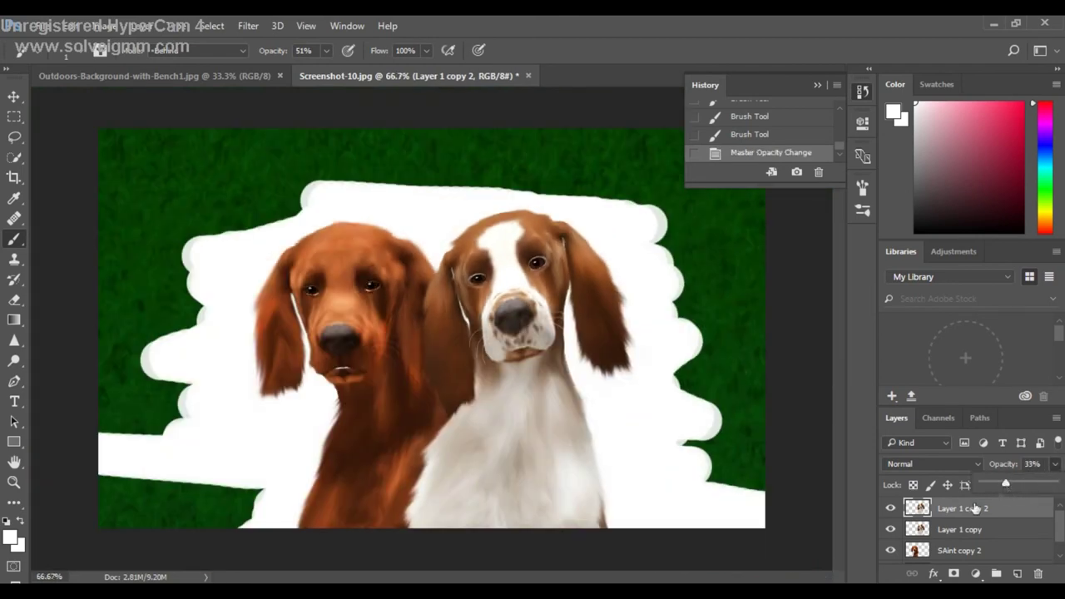
right_click(965, 509)
click(774, 488)
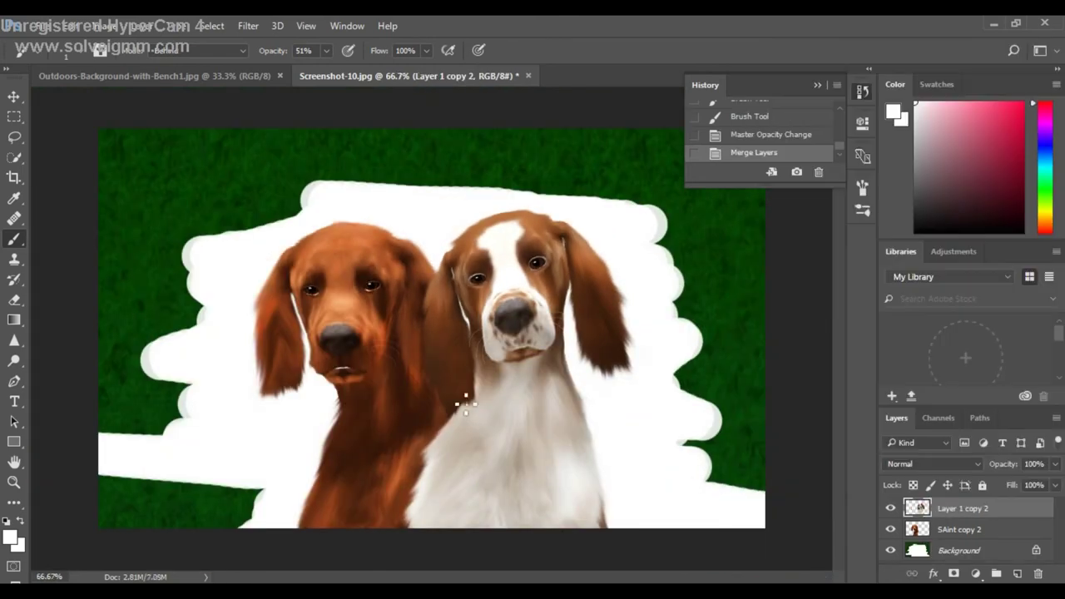
Drag the outdoor bench photo in beneath the dogs and shift it up to show the bench edge.
click(154, 76)
drag(957, 550, 416, 332)
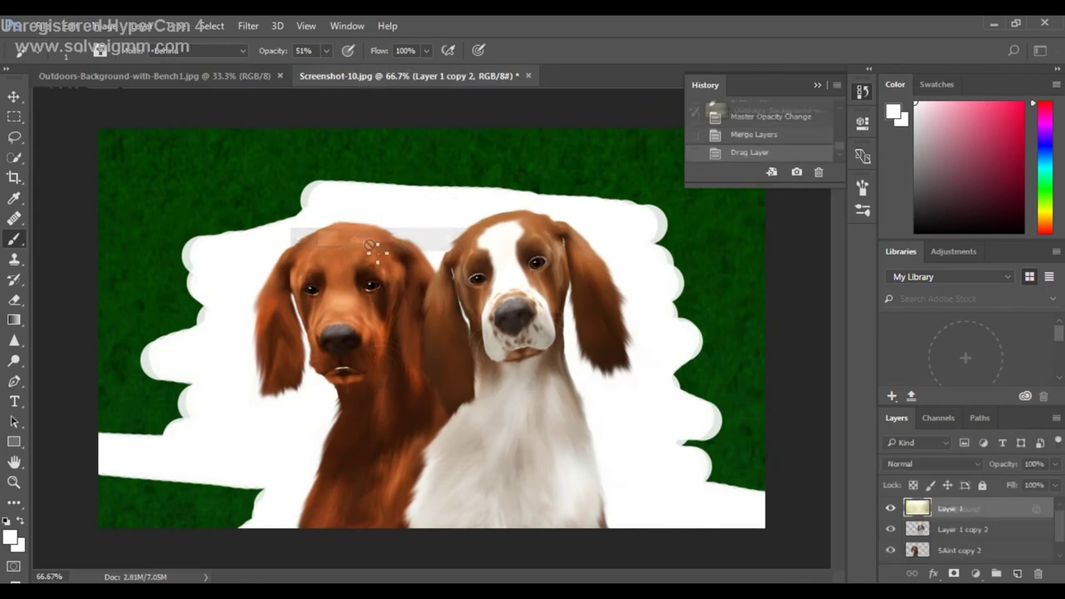
drag(957, 508, 957, 553)
click(13, 96)
drag(649, 275, 666, 214)
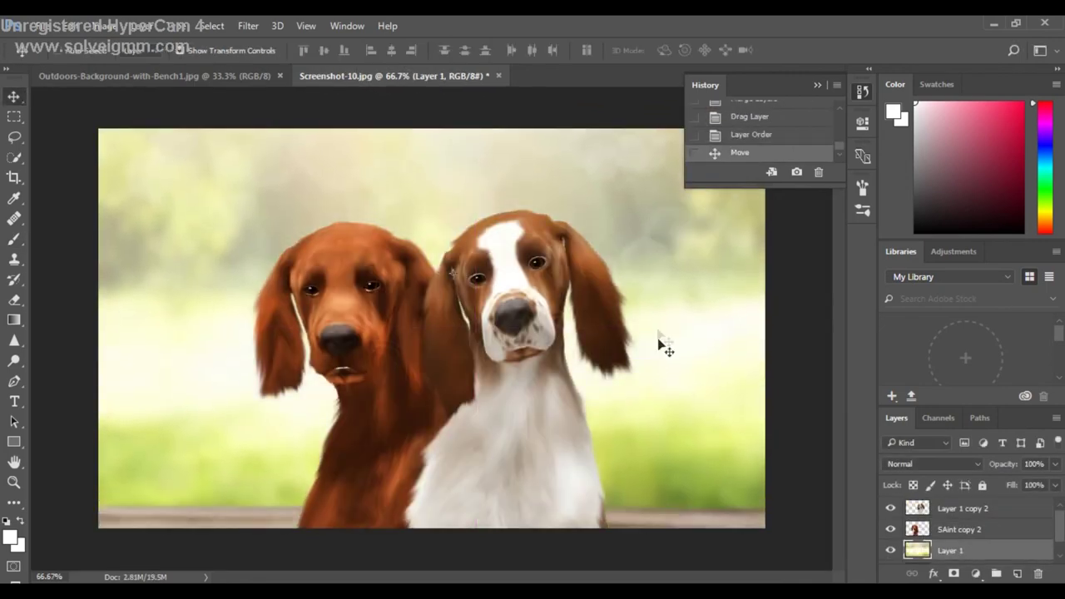
Remove a stray empty layer, reselect the top dog layer, and collapse the History list.
click(1017, 573)
right_click(949, 529)
click(765, 159)
click(957, 510)
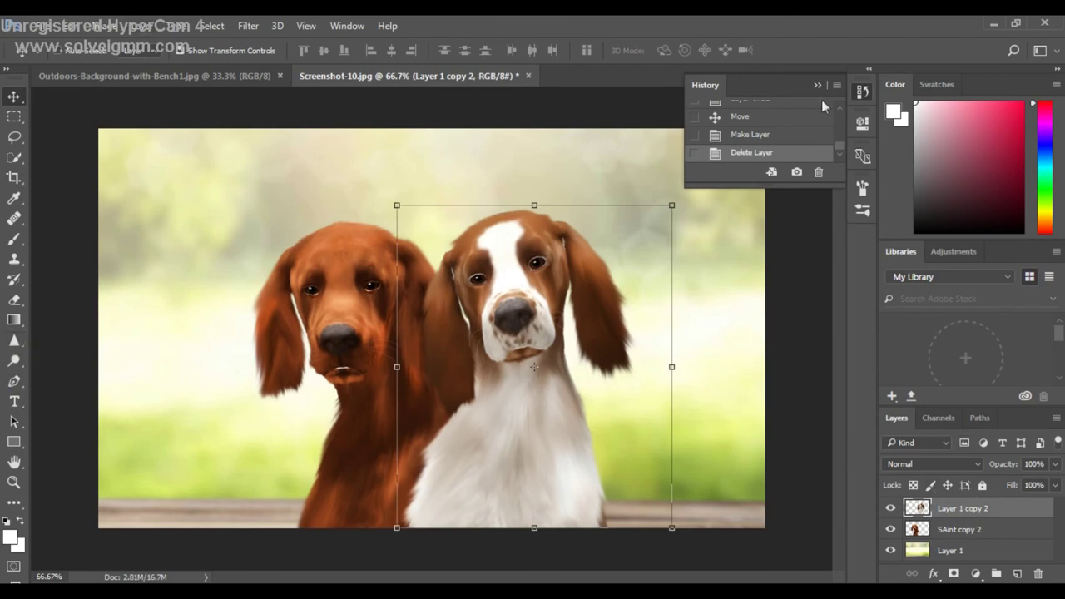
click(818, 86)
Flatten all layers into a single image.
key(w)
right_click(946, 509)
click(785, 518)
click(71, 25)
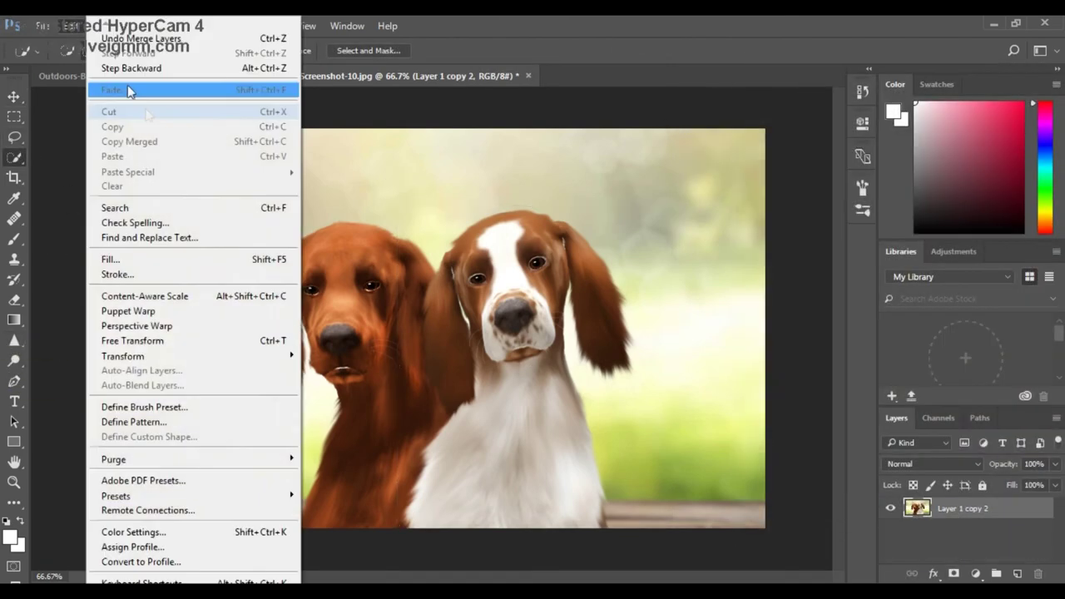
click(133, 86)
Apply a gentle S-shaped Curves adjustment to boost contrast.
click(104, 26)
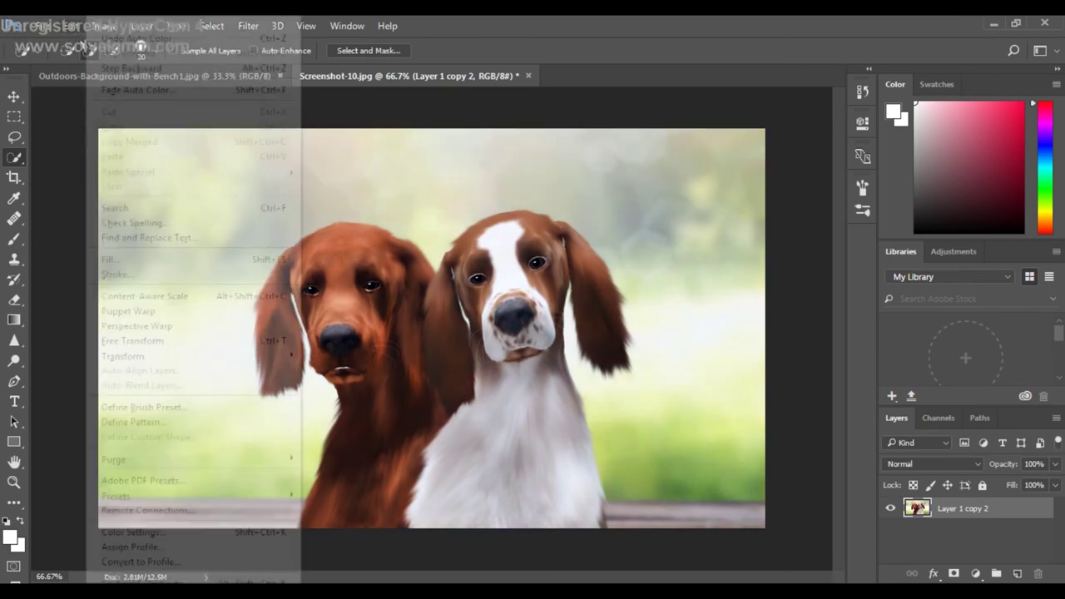
click(295, 90)
drag(590, 97, 795, 85)
drag(918, 206, 917, 192)
drag(849, 273, 848, 268)
click(974, 100)
key(w)
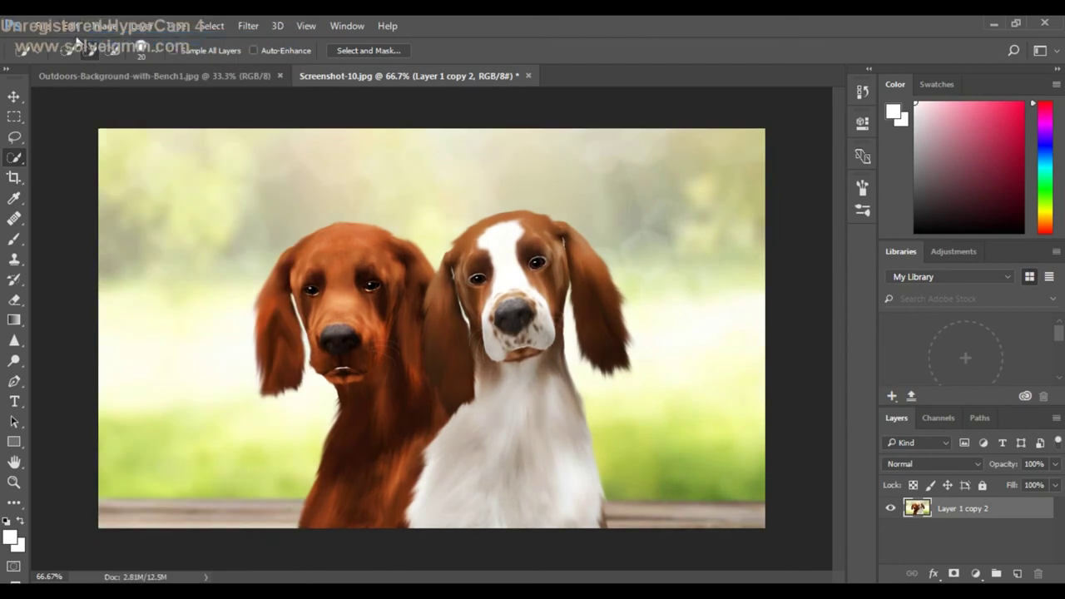
Start Save As with JPEG chosen as the file format.
click(42, 26)
click(83, 220)
click(321, 309)
click(275, 439)
click(400, 466)
Accept quality 8 in JPEG Options to finish saving the flattened composite.
click(625, 160)
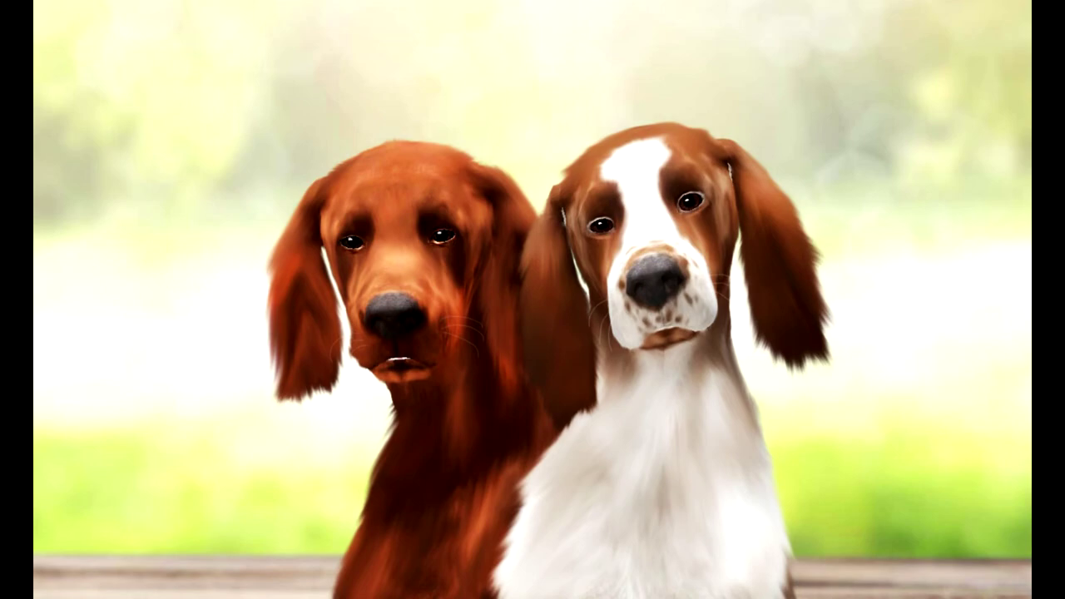